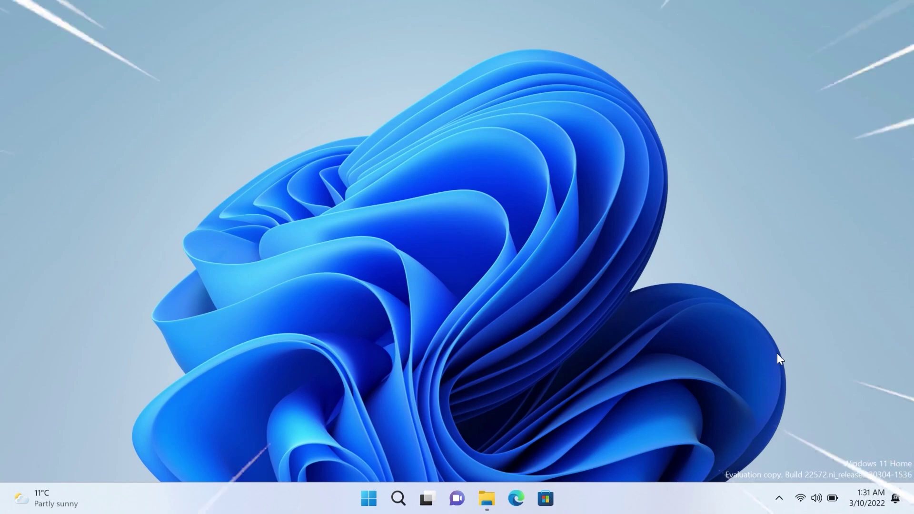
# Step: Show the hidden notification area icons and view OneDrive's status window
pyautogui.click(779, 498)
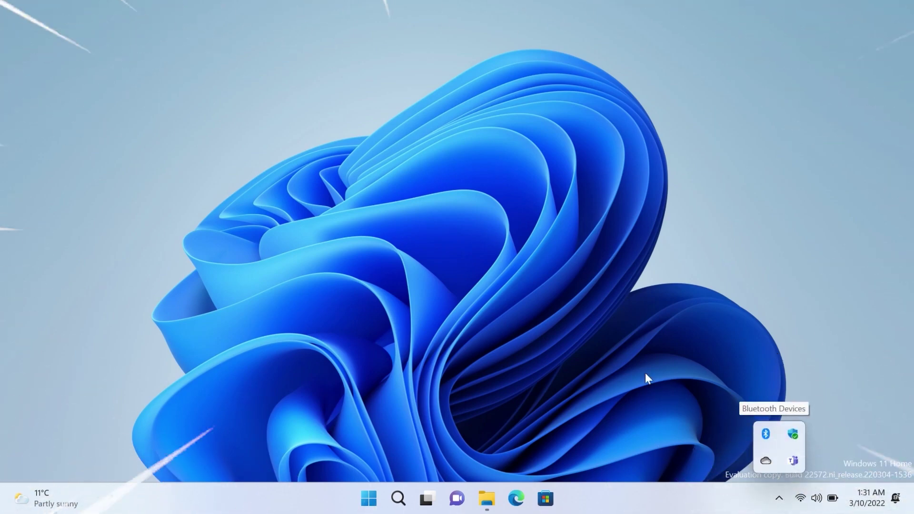
pyautogui.click(766, 460)
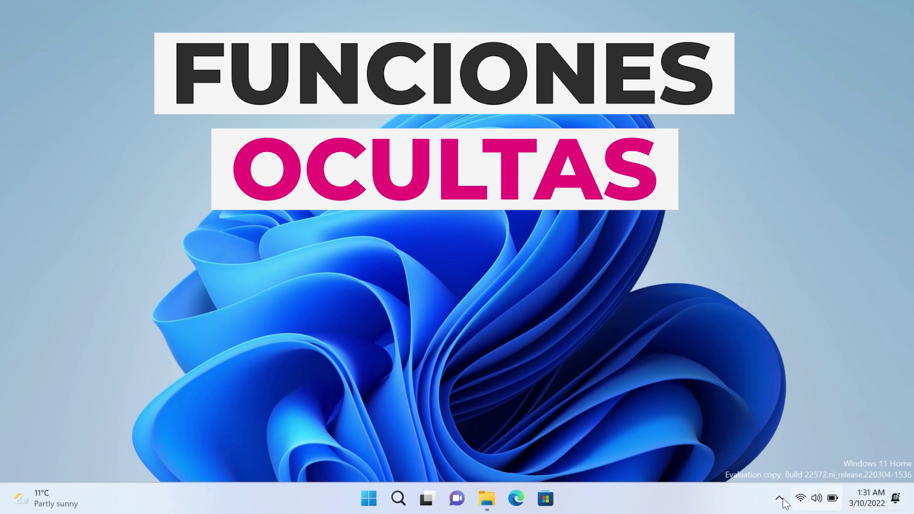
pyautogui.moveTo(837, 513)
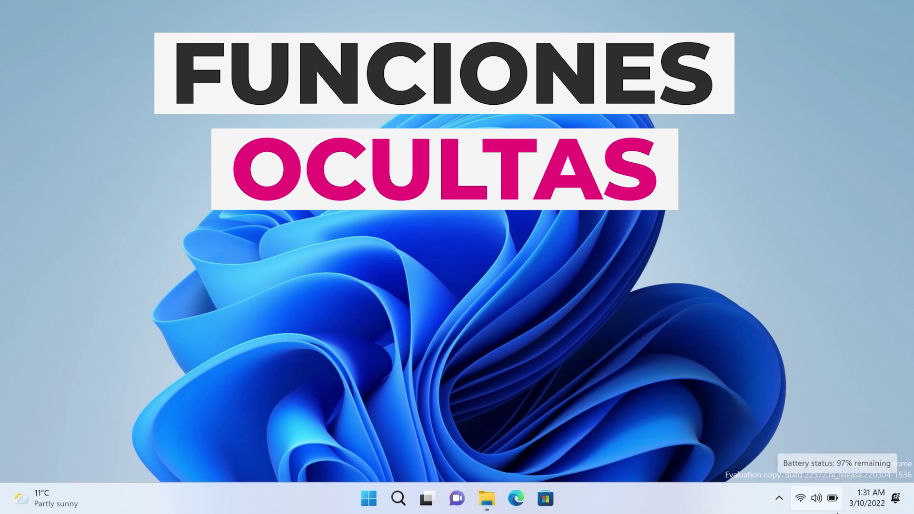
pyautogui.click(779, 498)
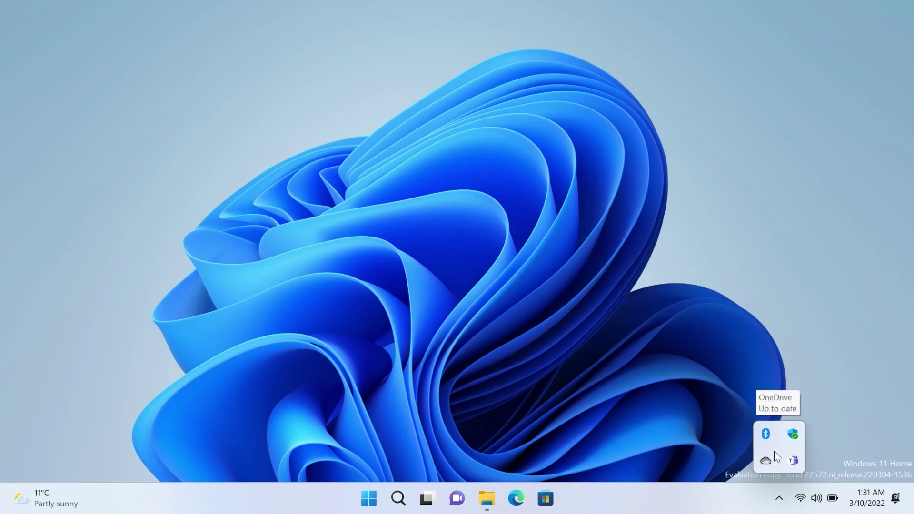
pyautogui.rightClick(712, 510)
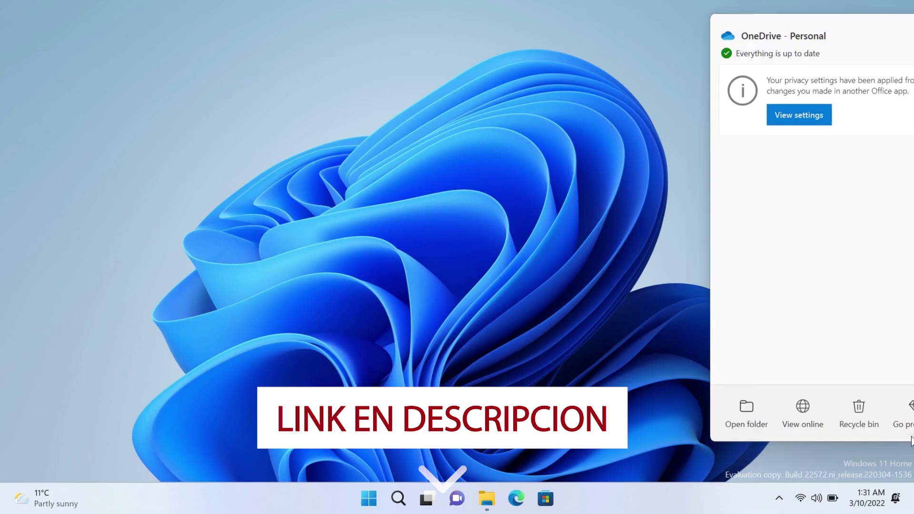
pyautogui.click(778, 497)
pyautogui.rightClick(764, 443)
pyautogui.click(764, 451)
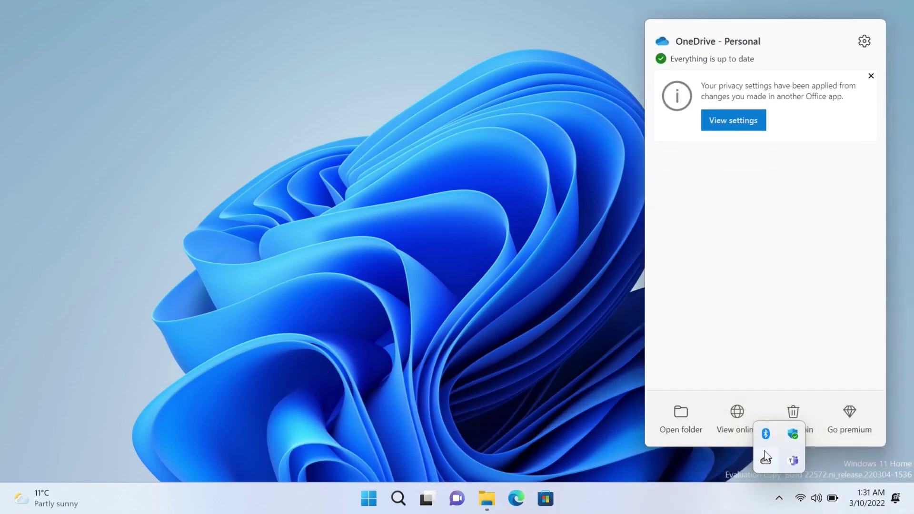
# Step: Snap the File Explorer window to the right half, the left two-thirds and the centre column of the screen, and return to the desktop
pyautogui.click(871, 68)
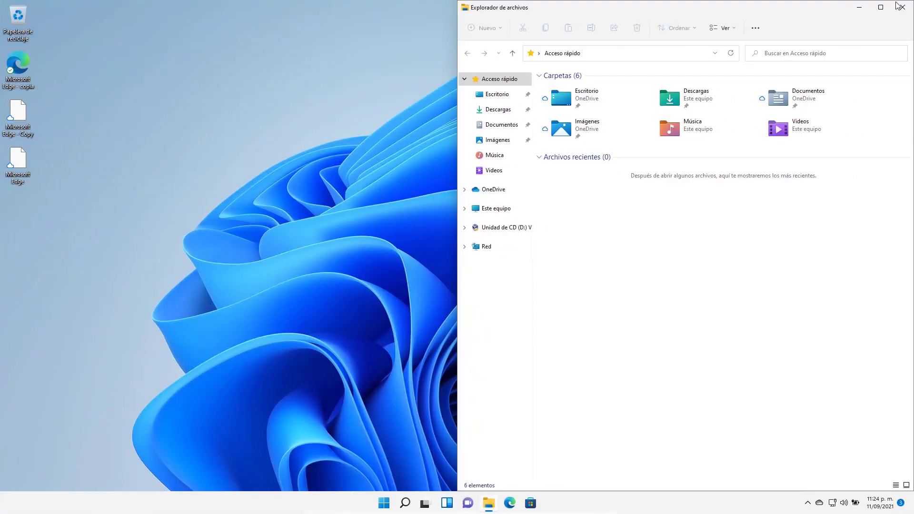
pyautogui.moveTo(882, 8)
pyautogui.click(819, 36)
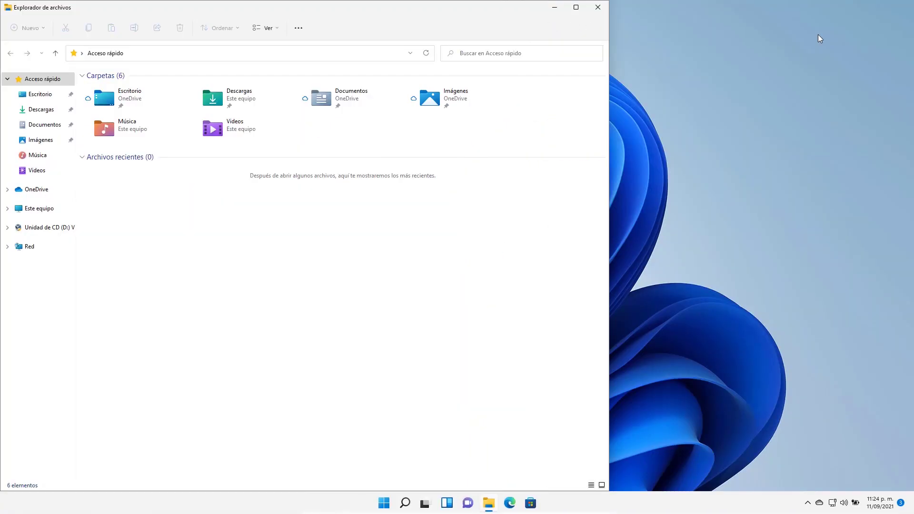
pyautogui.moveTo(576, 11)
pyautogui.click(630, 72)
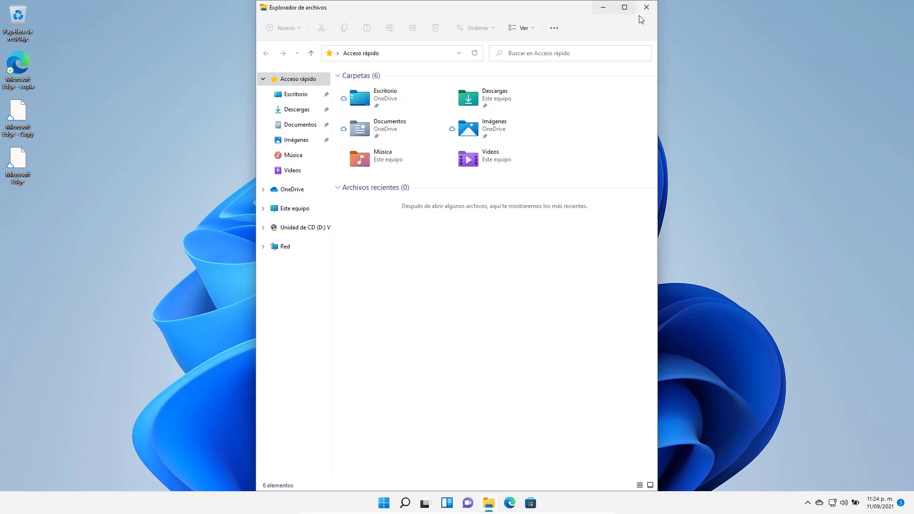
pyautogui.click(626, 8)
pyautogui.press('super+d')
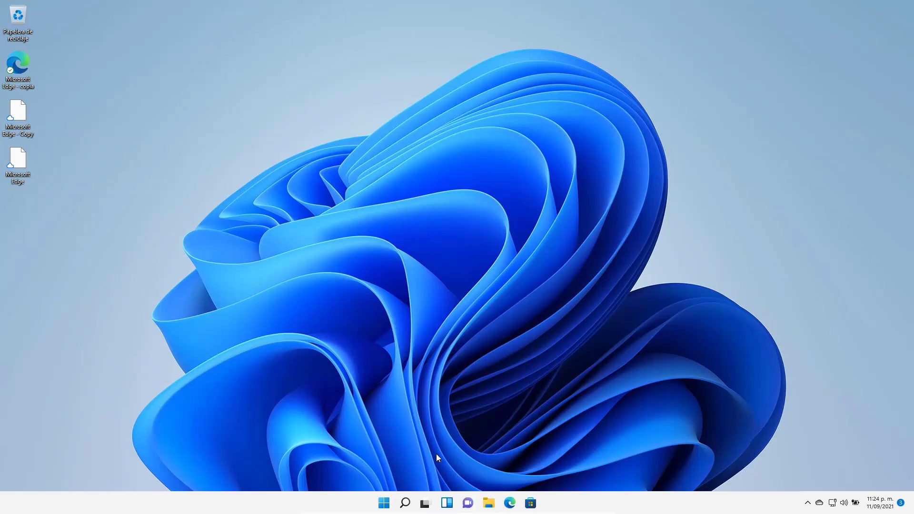
# Step: Apply the dark Windows theme in the personalization settings and open the Windows Update page
pyautogui.click(387, 506)
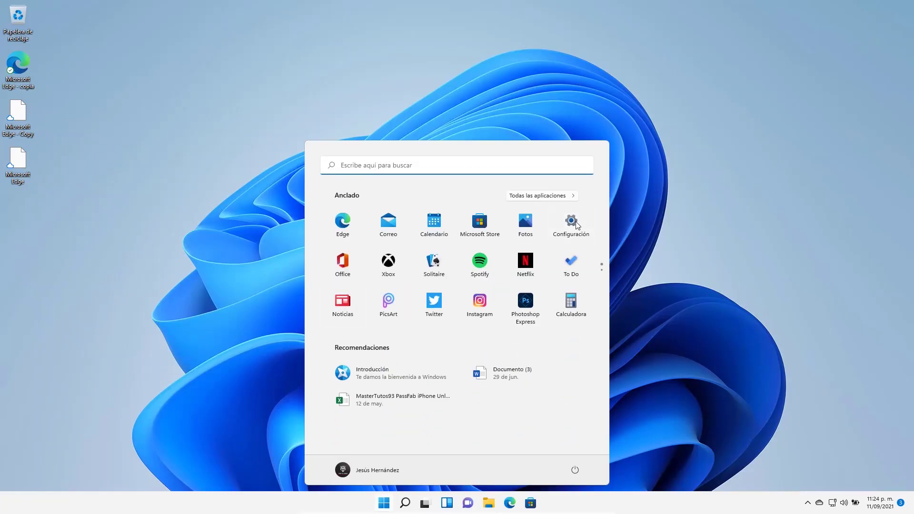
pyautogui.press('super+i')
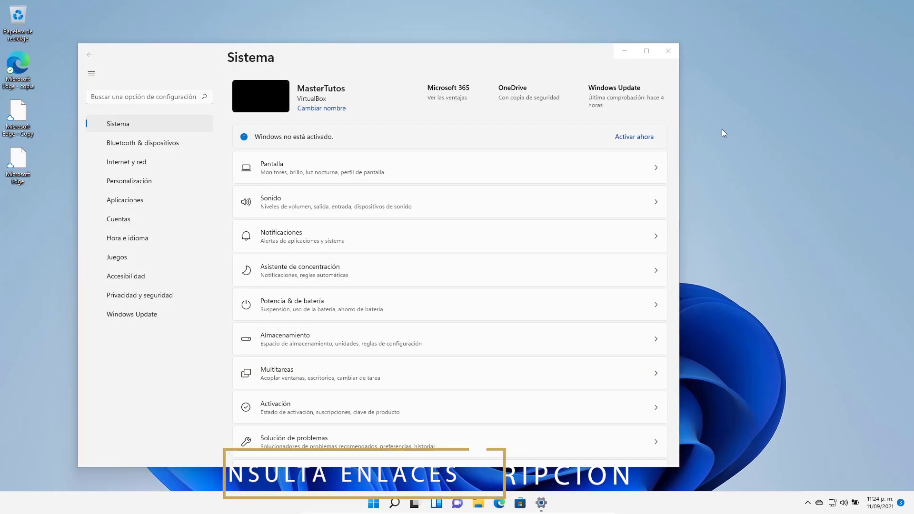
pyautogui.rightClick(722, 129)
pyautogui.click(760, 224)
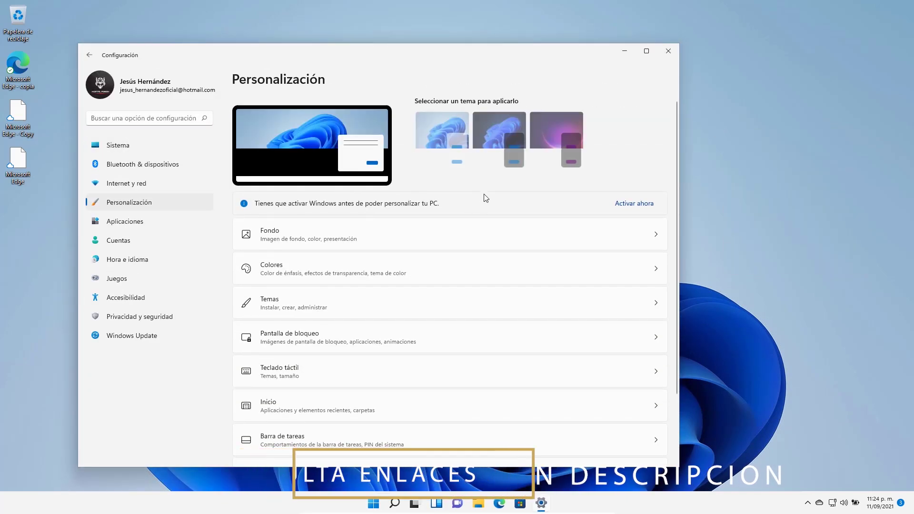
pyautogui.click(499, 130)
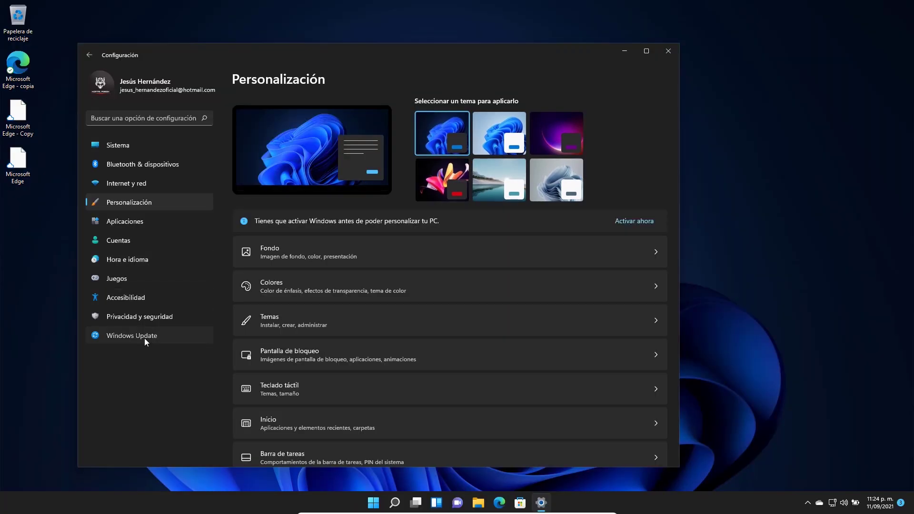
pyautogui.click(143, 336)
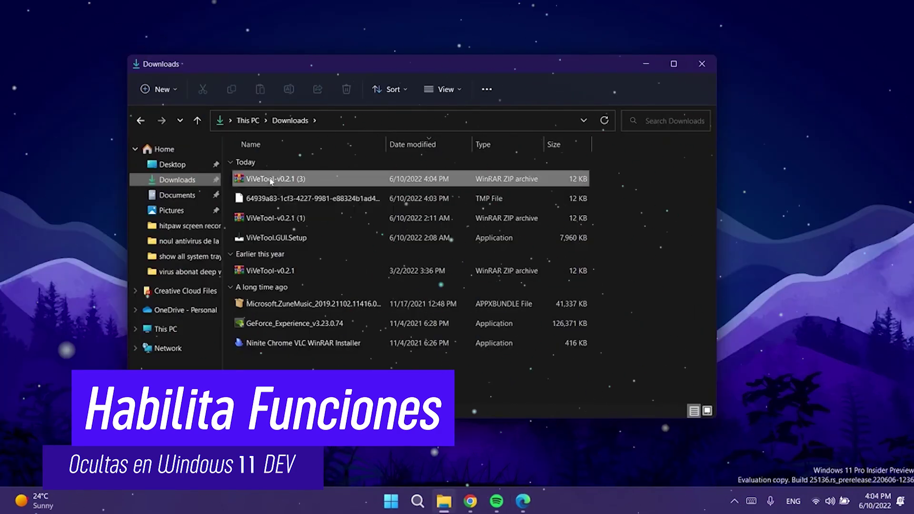
# Step: Start extracting all files of the ViVeTool-v0.2.1 (3) archive from Downloads, with C:\Windows\System32 as the destination folder
pyautogui.rightClick(276, 183)
pyautogui.click(335, 358)
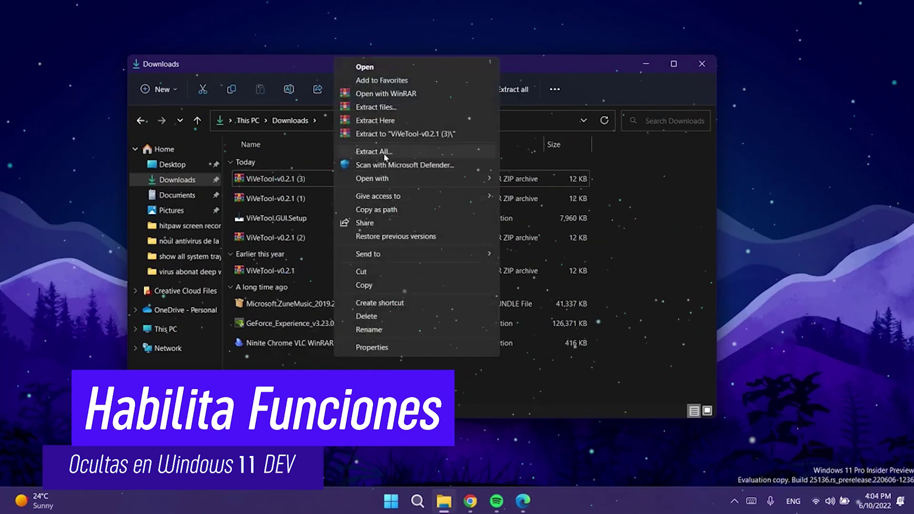
pyautogui.click(371, 147)
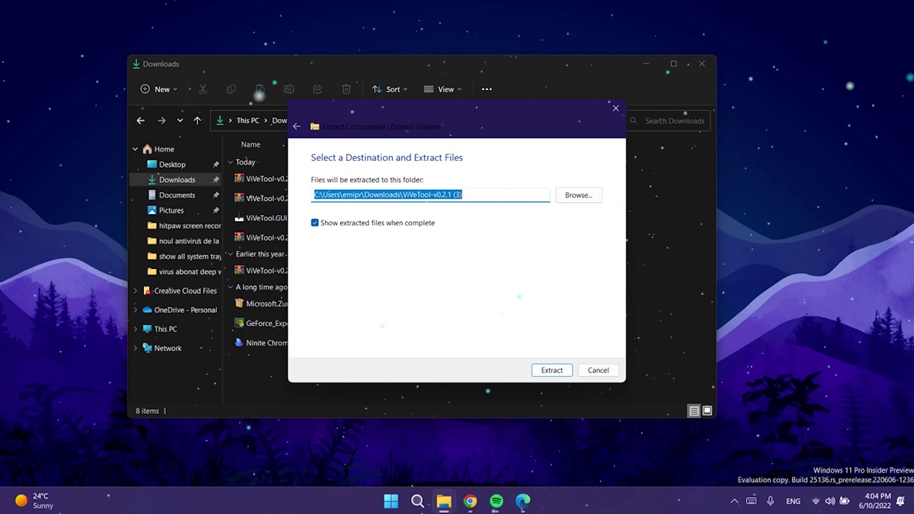
pyautogui.click(578, 195)
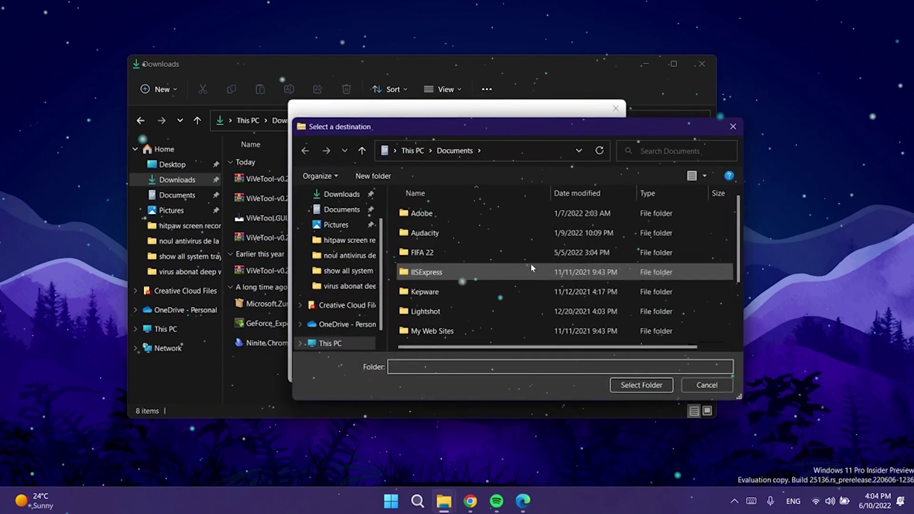
pyautogui.click(353, 311)
pyautogui.doubleClick(440, 338)
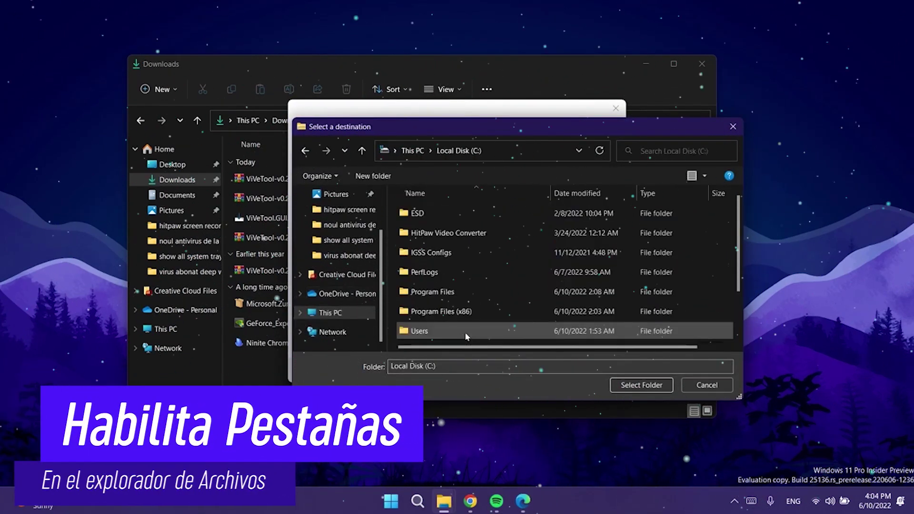
pyautogui.doubleClick(449, 326)
pyautogui.scroll(-20, 477, 267)
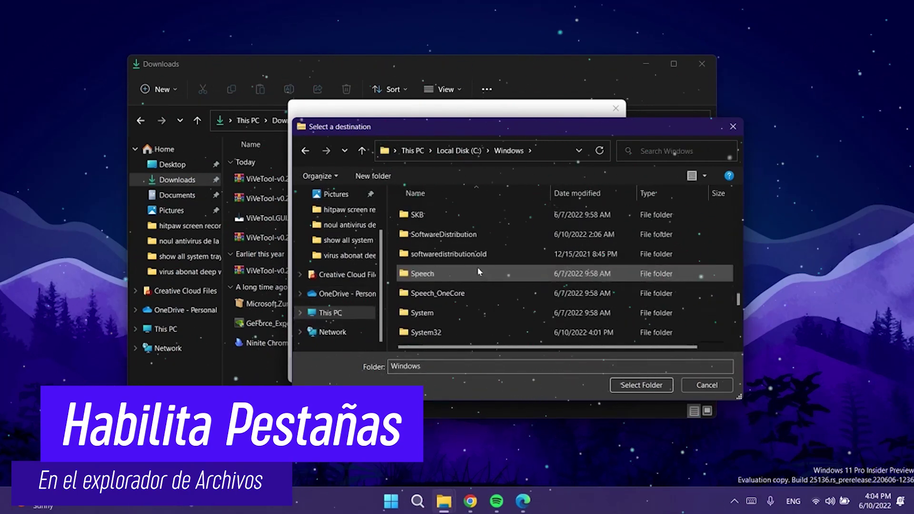
pyautogui.click(448, 214)
pyautogui.click(619, 384)
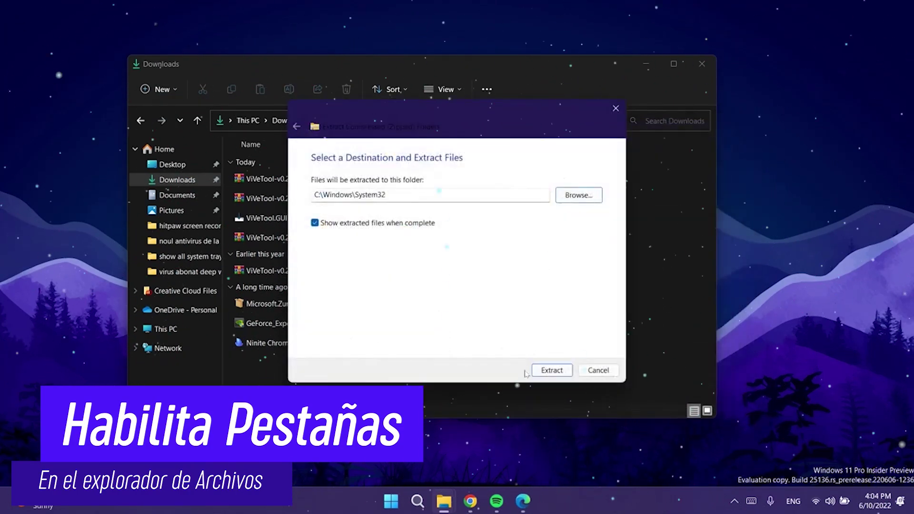
# Step: Extract the ViVeTool files into System32, granting administrator permission for the copy
pyautogui.click(551, 370)
pyautogui.click(207, 187)
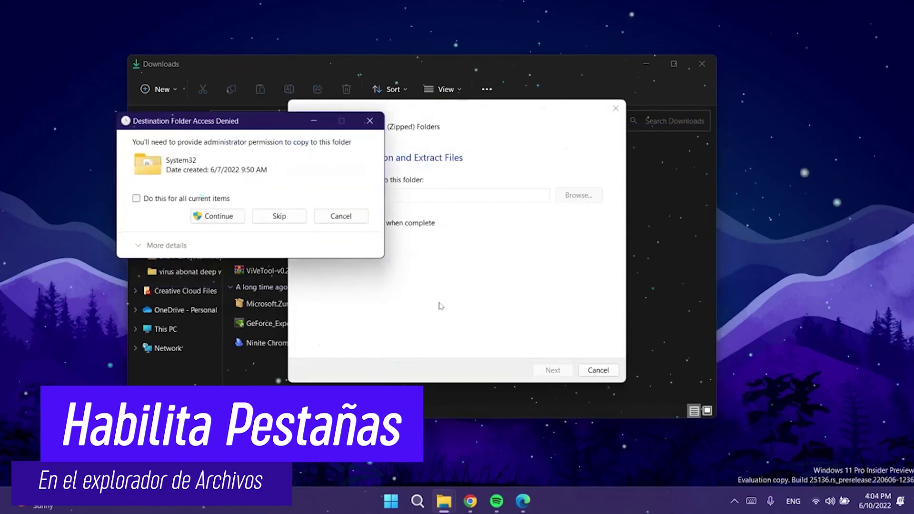
pyautogui.click(231, 215)
pyautogui.click(210, 214)
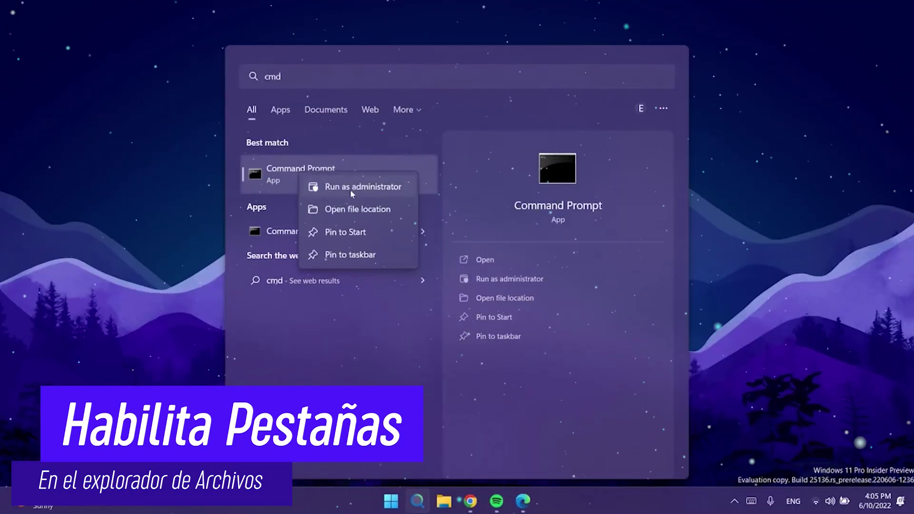
# Step: Open Command Prompt as administrator and run "vivetool addconfig 37634385 2"
pyautogui.click(349, 189)
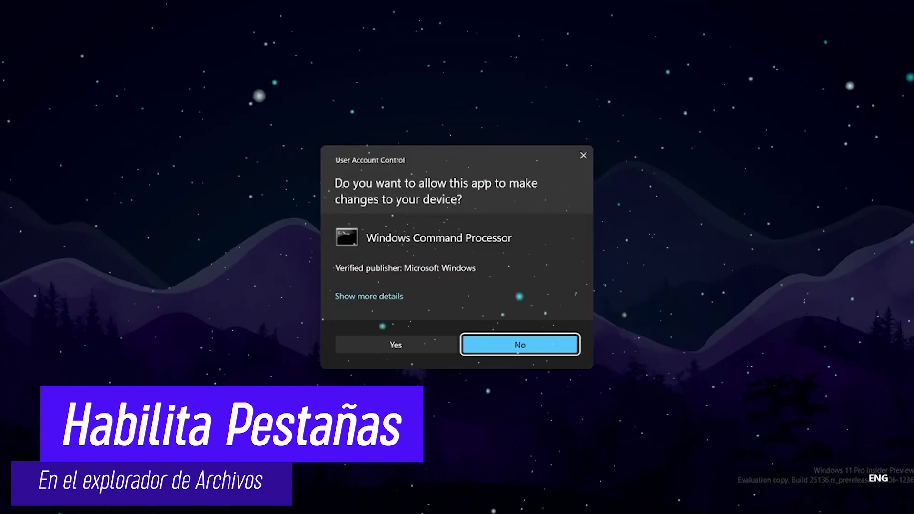
pyautogui.hotkey('alt', 'y')
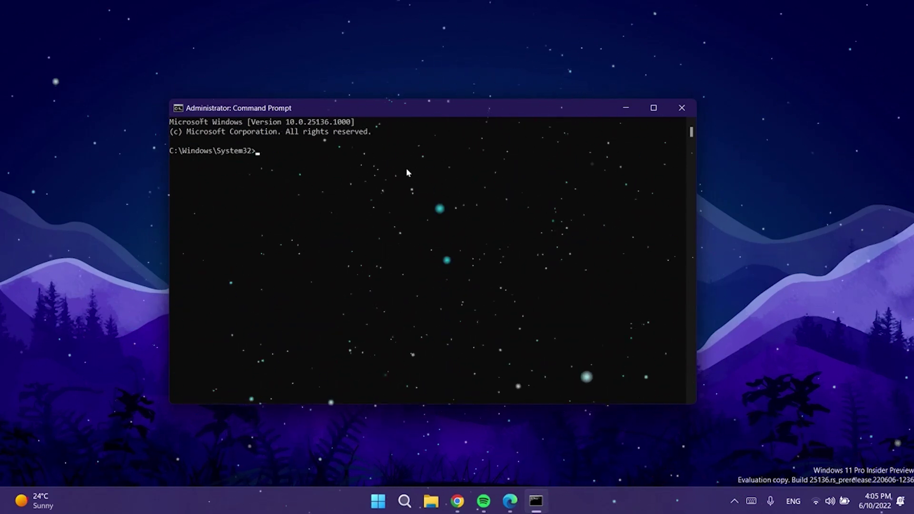
pyautogui.write('vivetool addconfig 37634385 2')
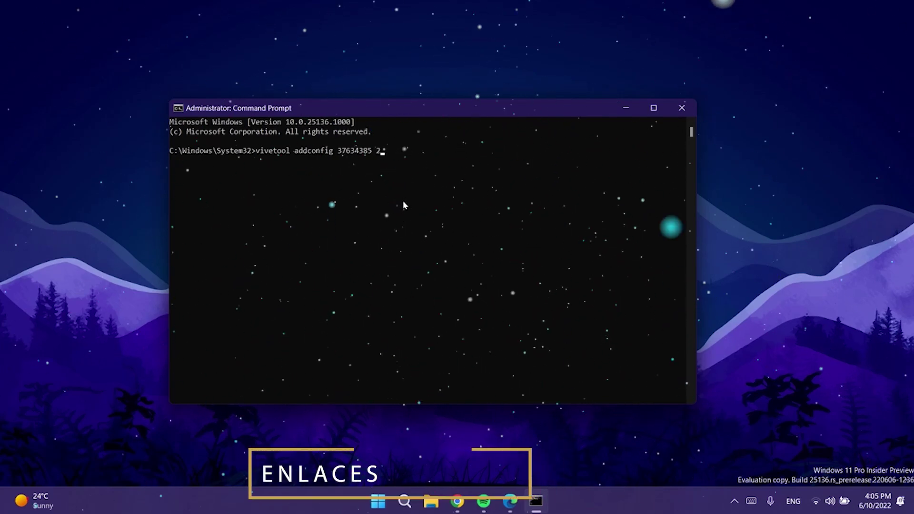
pyautogui.press('Return')
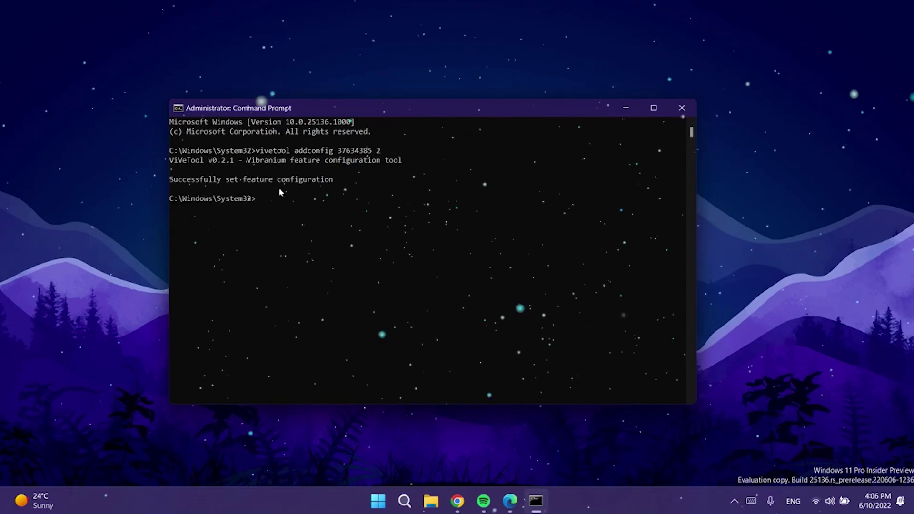
# Step: Run "vivetool addconfig 36354489 2" and close the Command Prompt
pyautogui.write('vivetool addconfig 36354489 2')
pyautogui.press('Return')
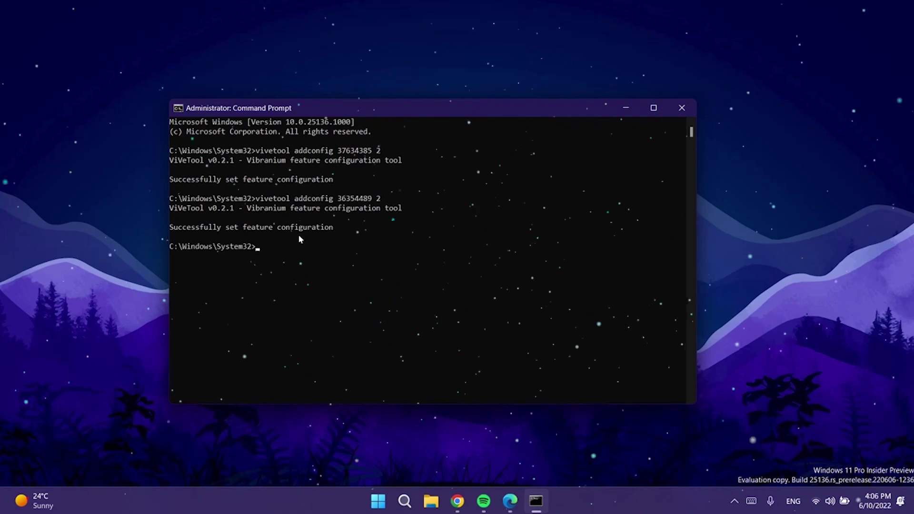
pyautogui.click(681, 107)
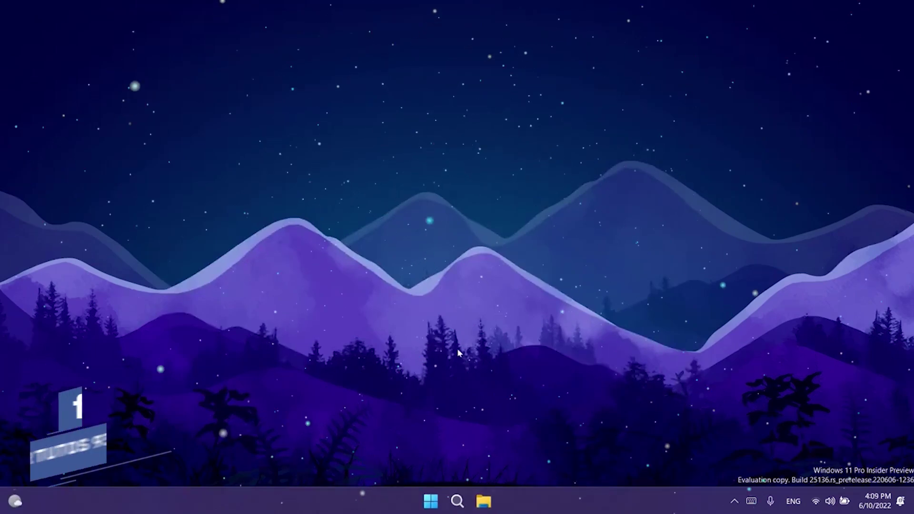
# Step: Open File Explorer at This PC and slightly widen its navigation pane
pyautogui.press('super+e')
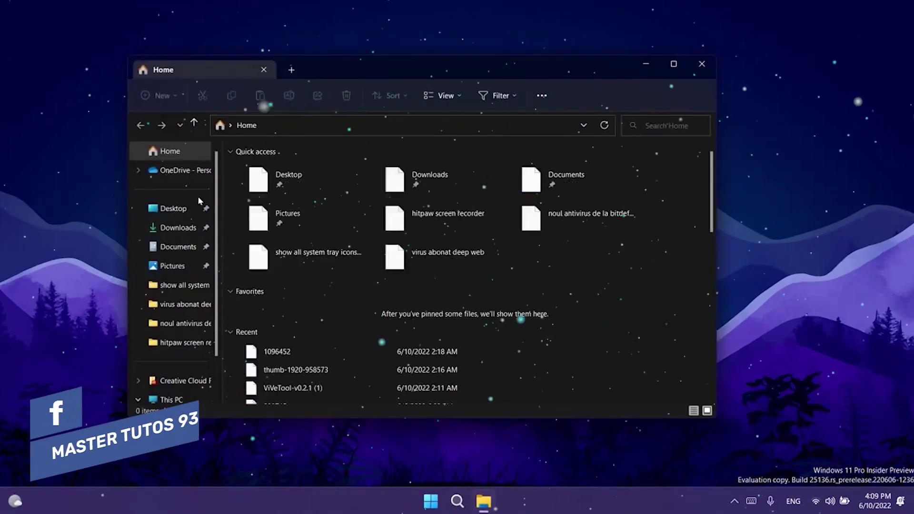
pyautogui.click(169, 400)
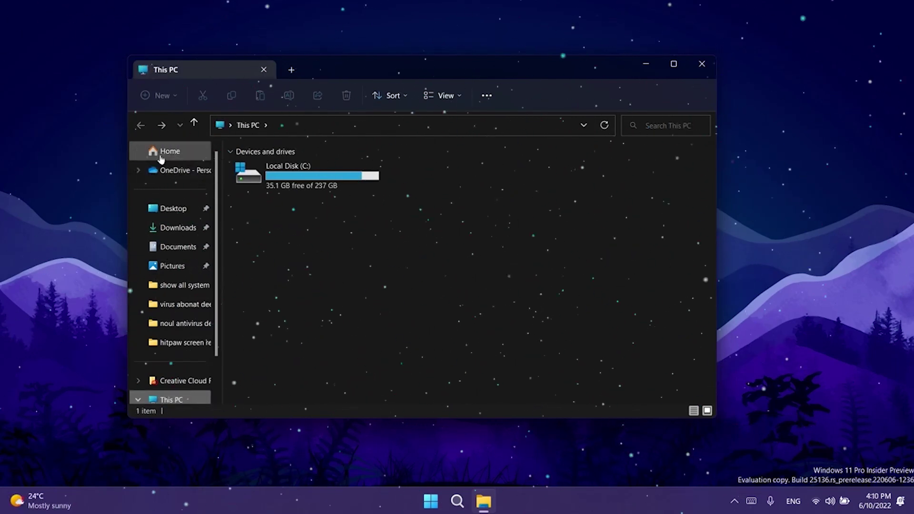
pyautogui.moveTo(217, 247); pyautogui.dragTo(226, 247)
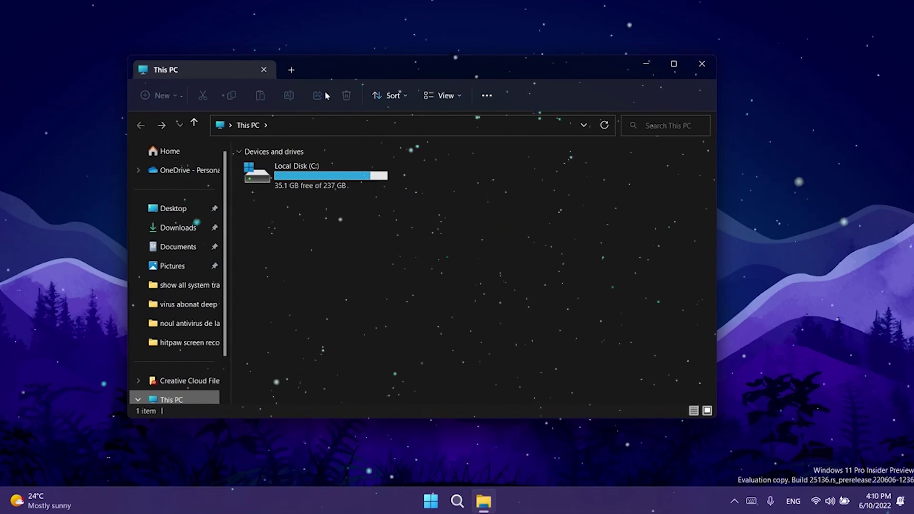
# Step: Move the File Explorer window slightly and add three new Home tabs to it
pyautogui.moveTo(342, 68); pyautogui.dragTo(352, 79)
pyautogui.click(303, 81)
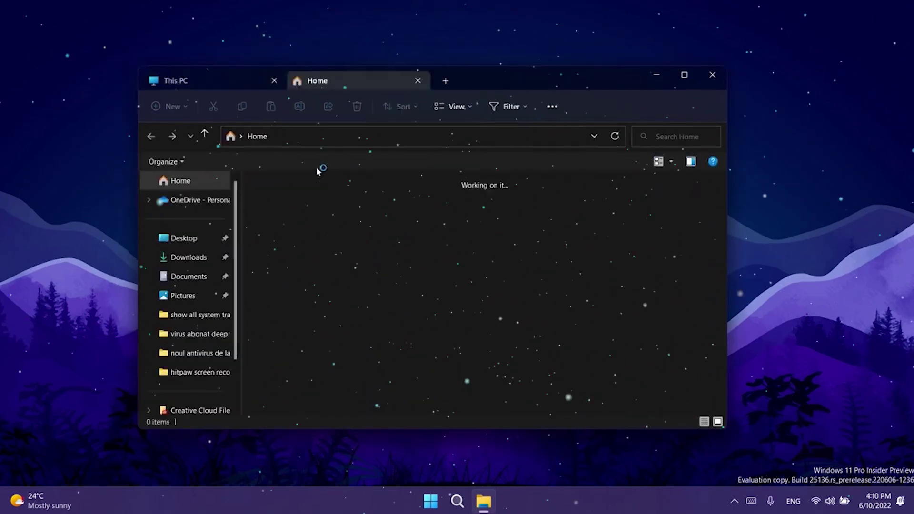
pyautogui.click(445, 82)
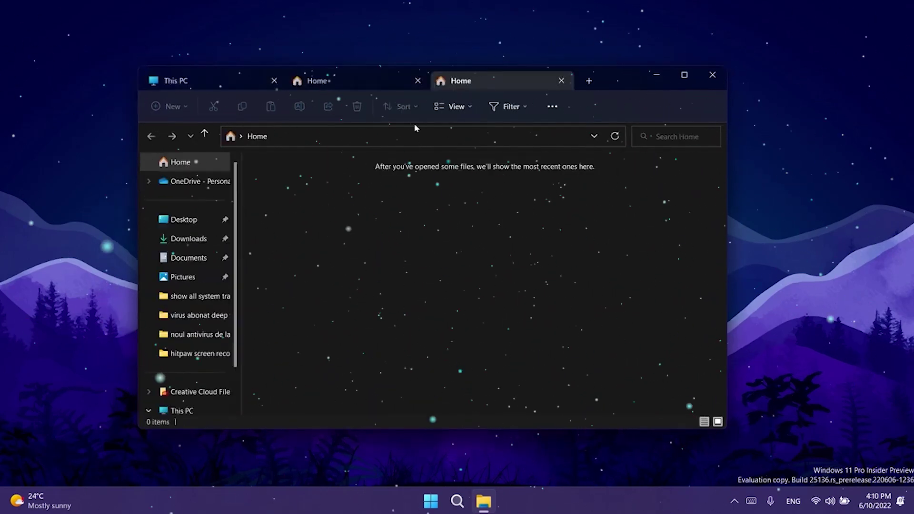
pyautogui.click(589, 81)
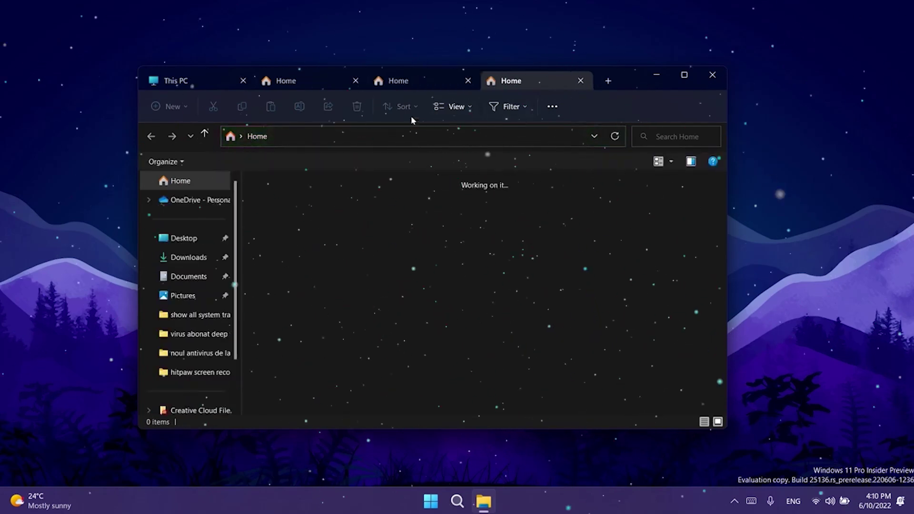
# Step: Examine the closing options for a Home tab and look through File Explorer's navigation pane
pyautogui.rightClick(421, 82)
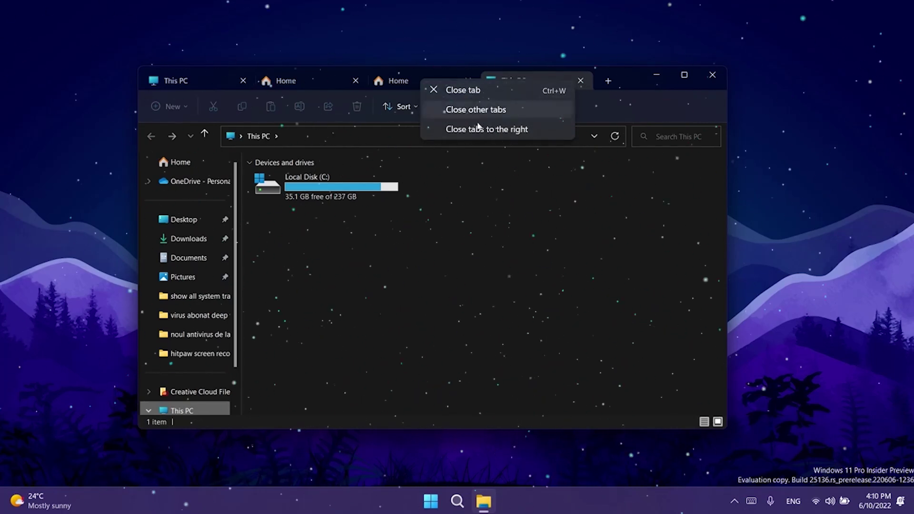
pyautogui.click(623, 81)
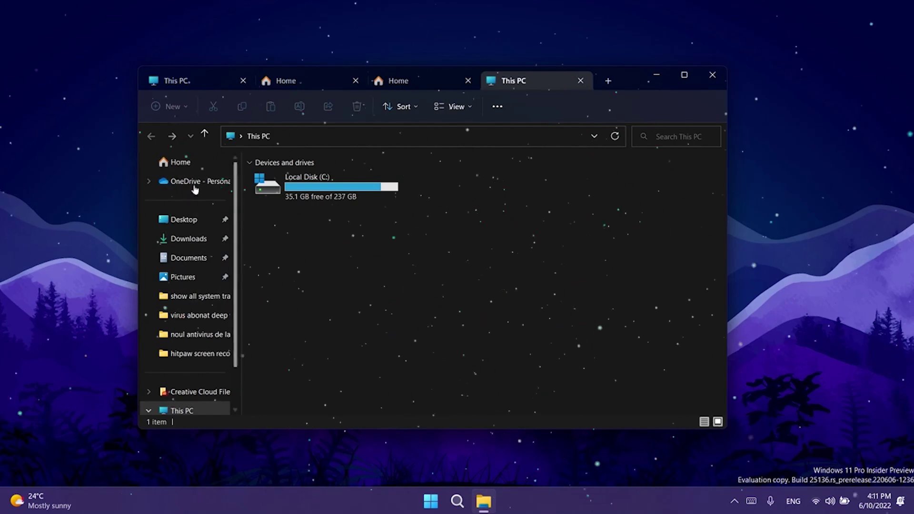
pyautogui.scroll(-2, 190, 286)
pyautogui.scroll(2, 191, 284)
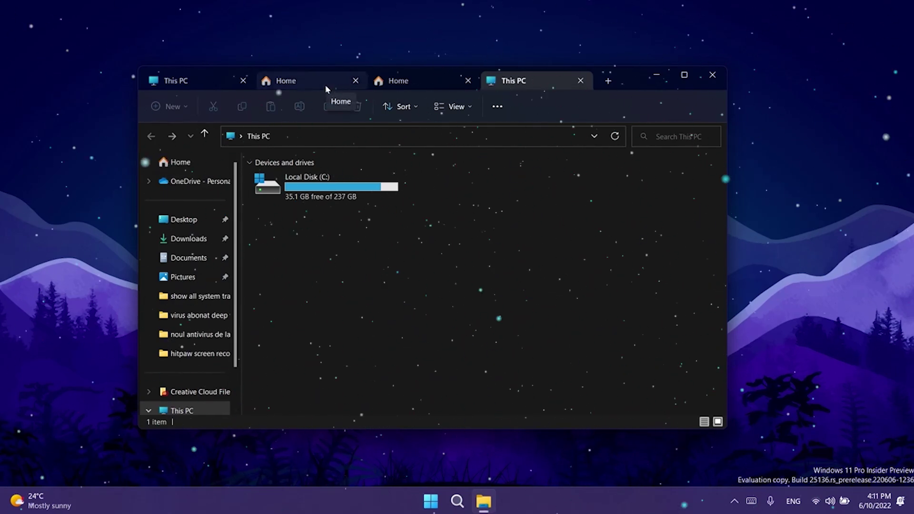
# Step: Try switching between the Home and This PC tabs, and add and close an extra tab
pyautogui.click(452, 86)
pyautogui.click(529, 79)
pyautogui.click(413, 77)
pyautogui.click(524, 81)
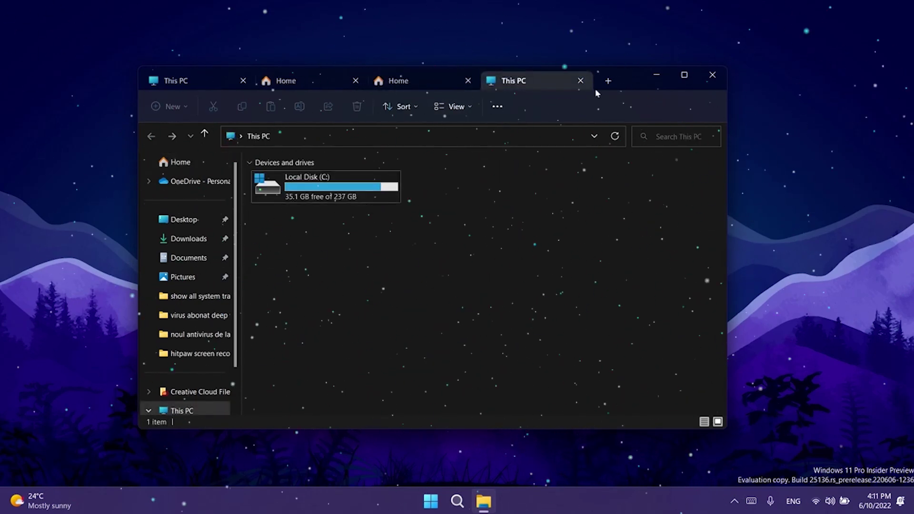
pyautogui.click(608, 80)
pyautogui.hotkey('ctrl', 'w')
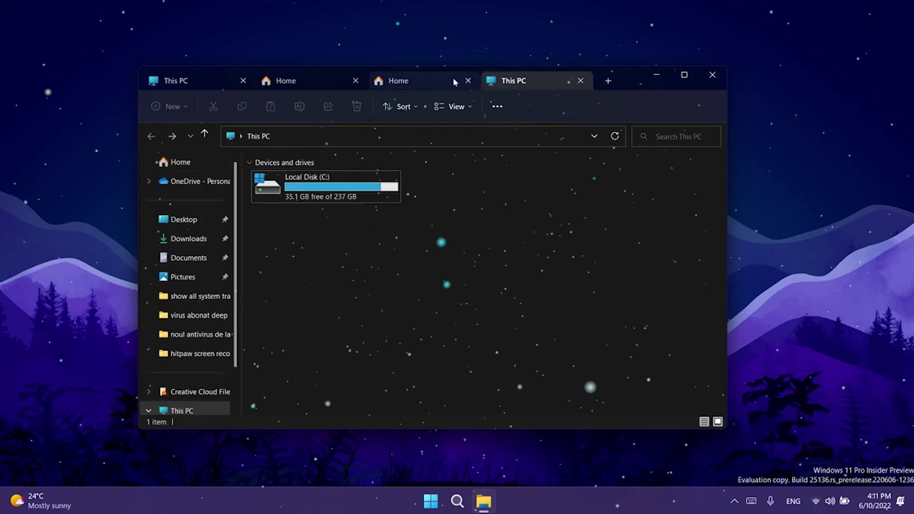
# Step: Examine the closing options of the active This PC tab and show the desktop
pyautogui.rightClick(502, 83)
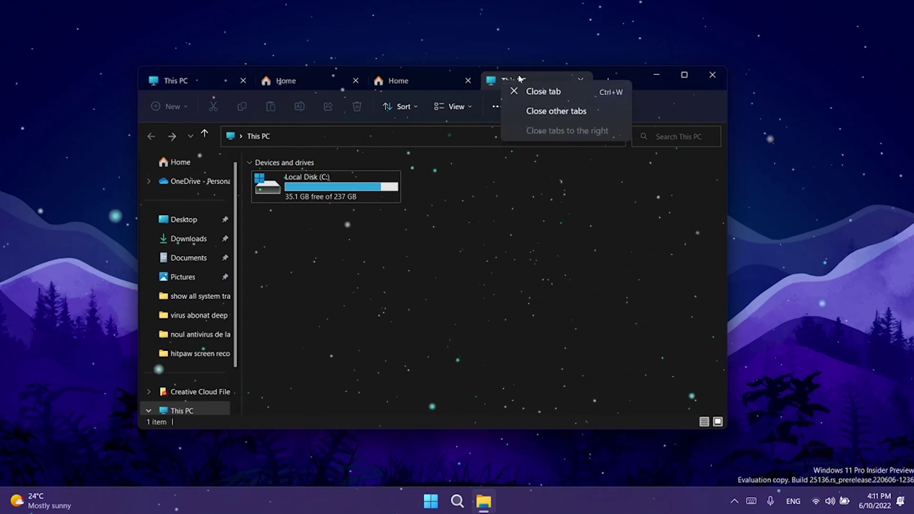
pyautogui.click(436, 317)
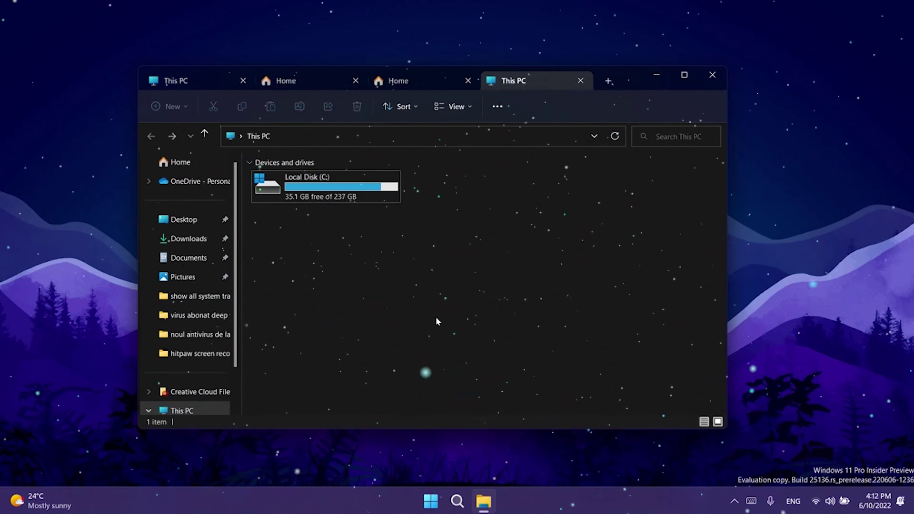
pyautogui.press('super+d')
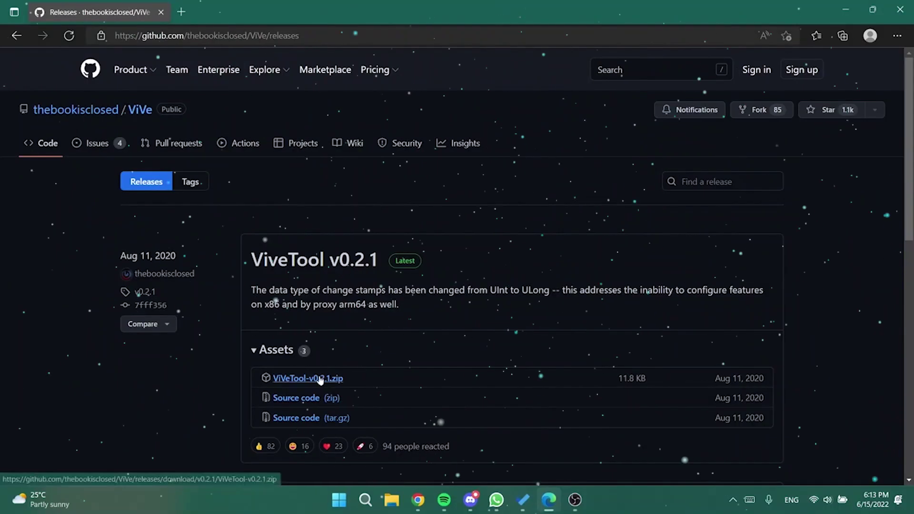
# Step: Download ViVeTool-v0.2.1.zip from the GitHub releases page and start extracting the downloaded archive
pyautogui.click(316, 377)
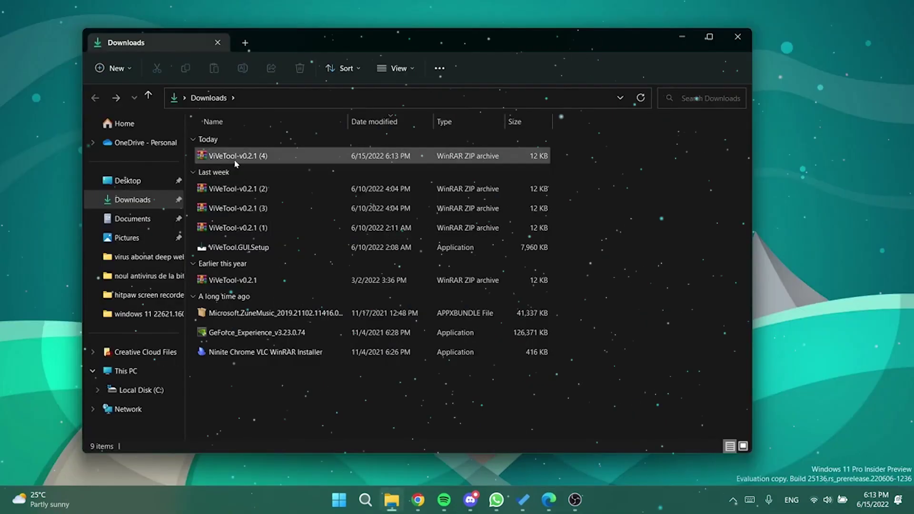
pyautogui.rightClick(235, 163)
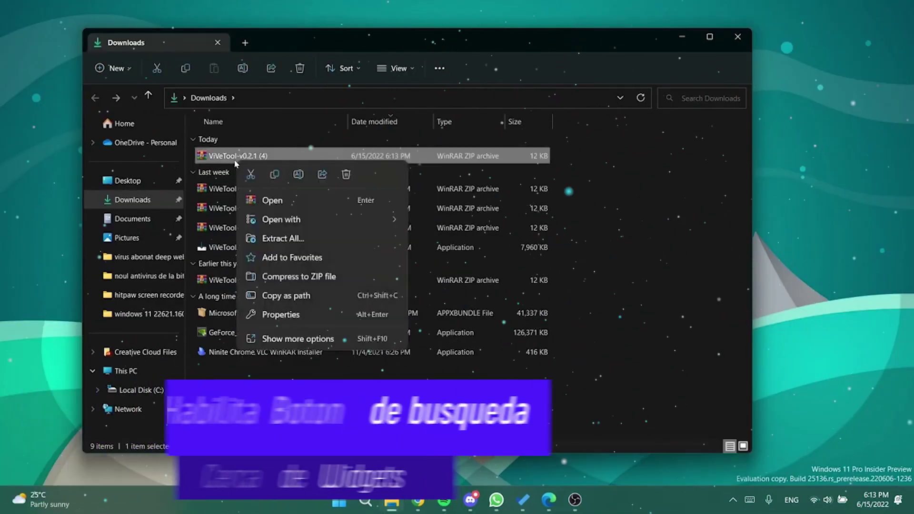
pyautogui.click(272, 238)
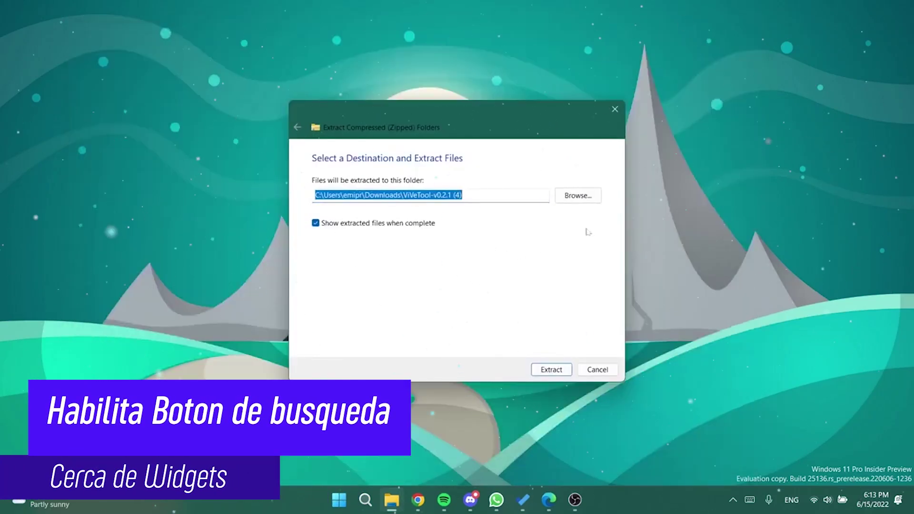
# Step: Set the extraction destination to the System32 folder inside Windows on Local Disk (C:)
pyautogui.click(578, 195)
pyautogui.scroll(-5, 327, 313)
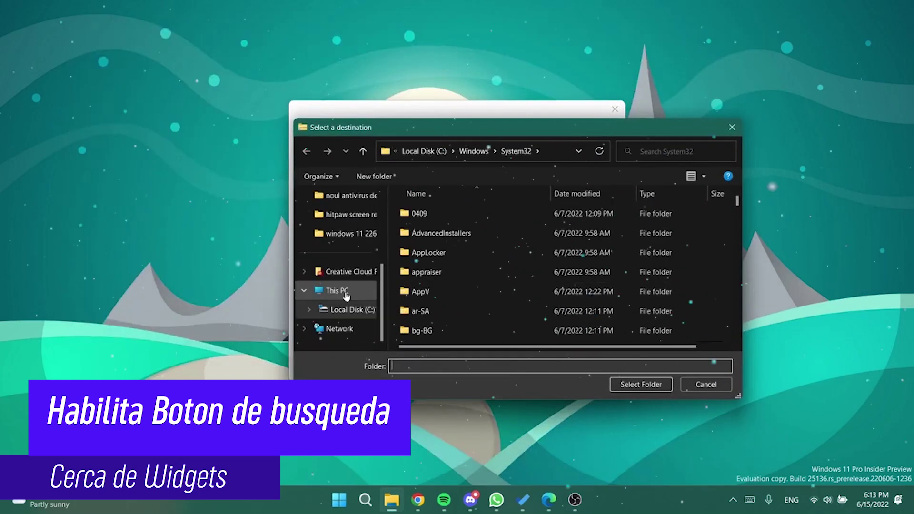
pyautogui.click(345, 296)
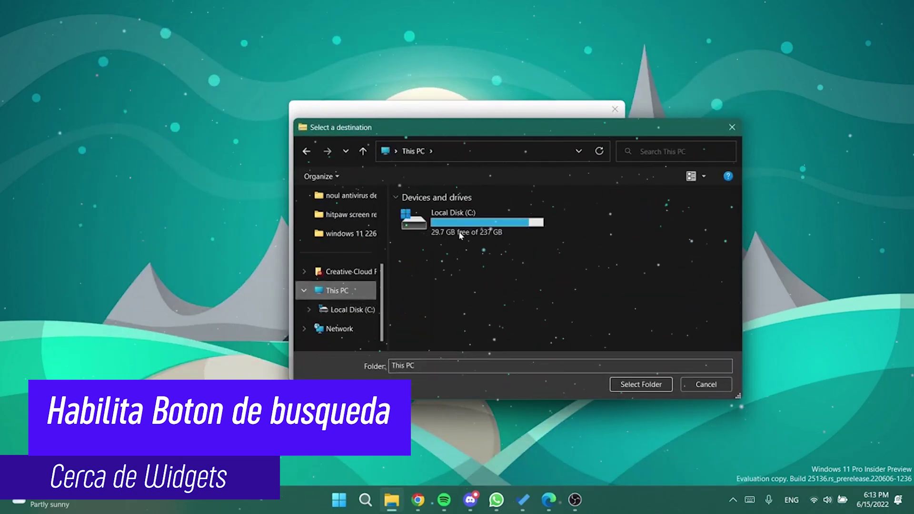
pyautogui.doubleClick(454, 229)
pyautogui.doubleClick(447, 292)
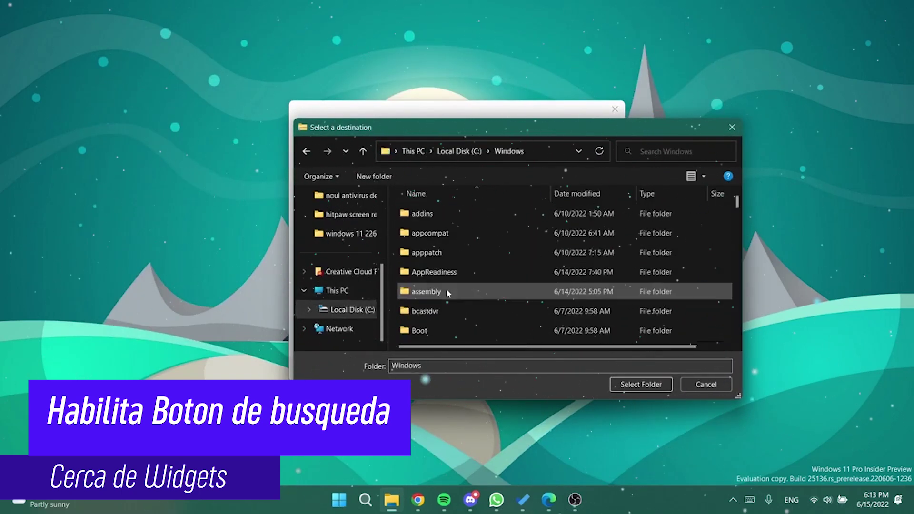
pyautogui.click(458, 212)
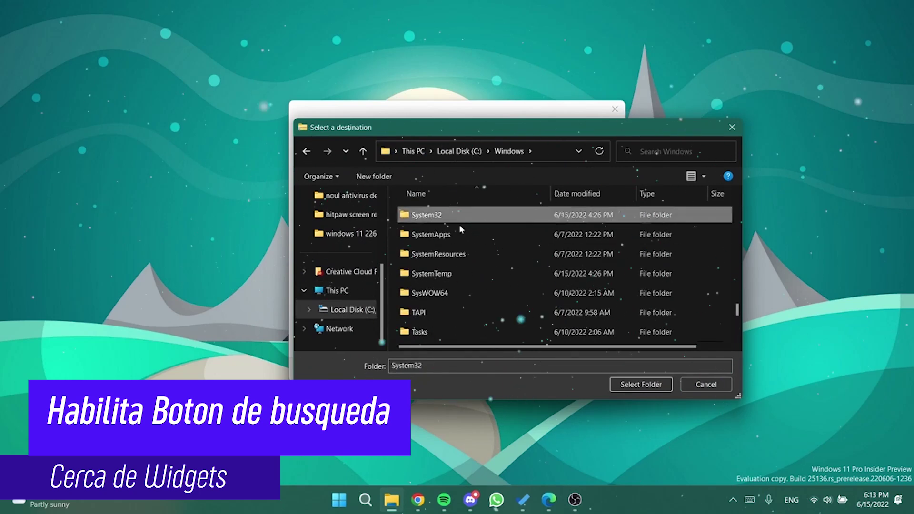
pyautogui.click(640, 384)
# Step: Extract the archive, replacing the existing files in System32 and granting administrator permission for the copy
pyautogui.click(531, 370)
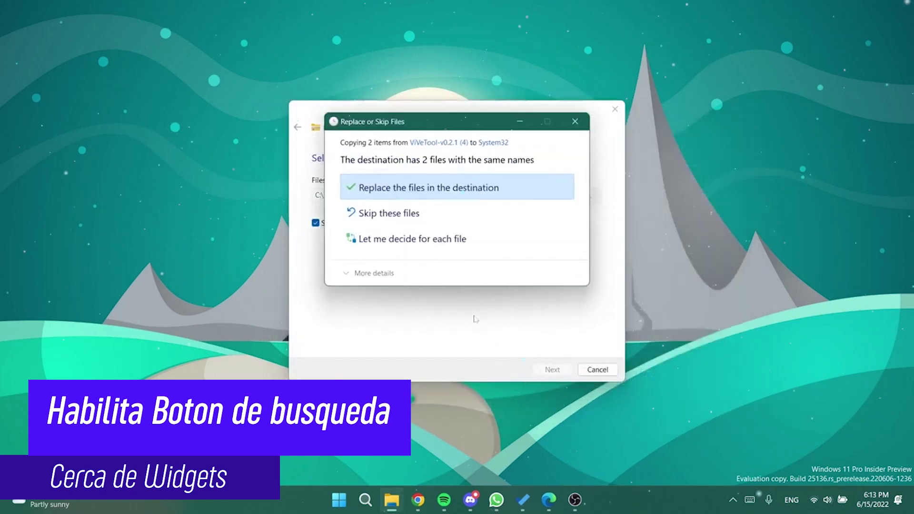
pyautogui.click(418, 185)
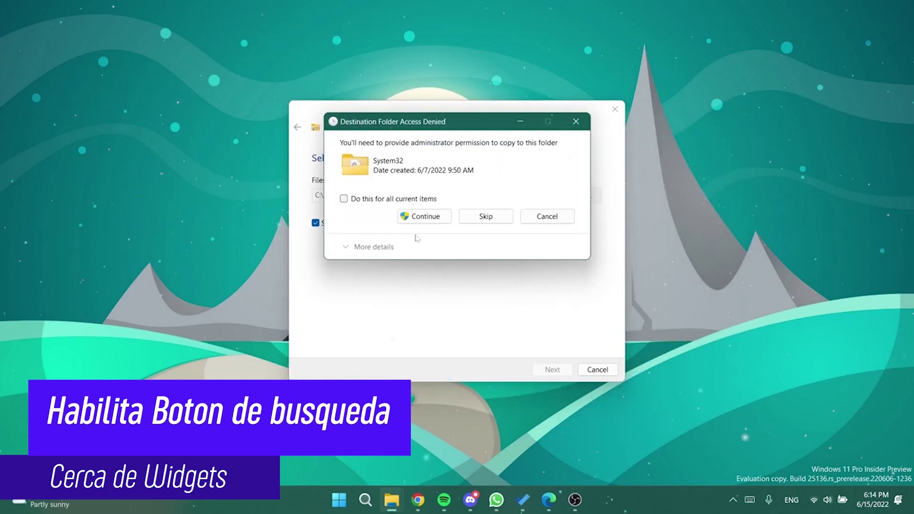
pyautogui.click(419, 215)
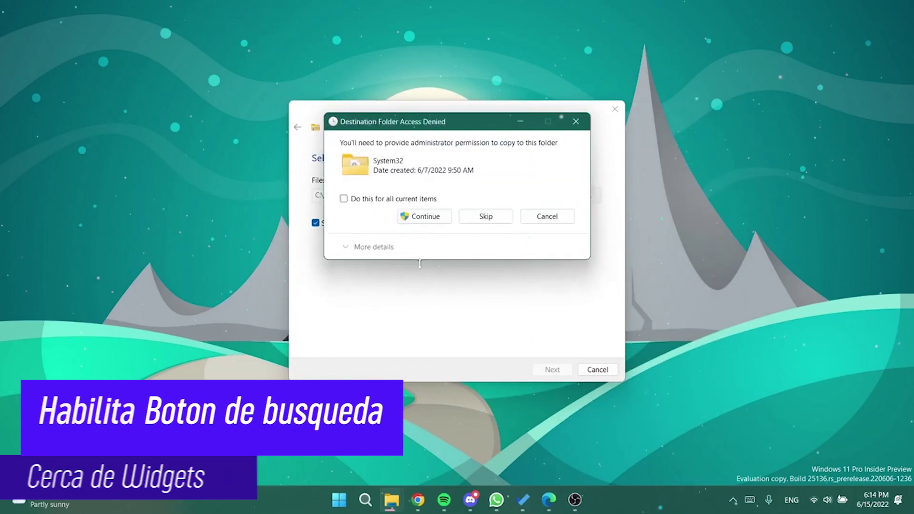
pyautogui.click(421, 215)
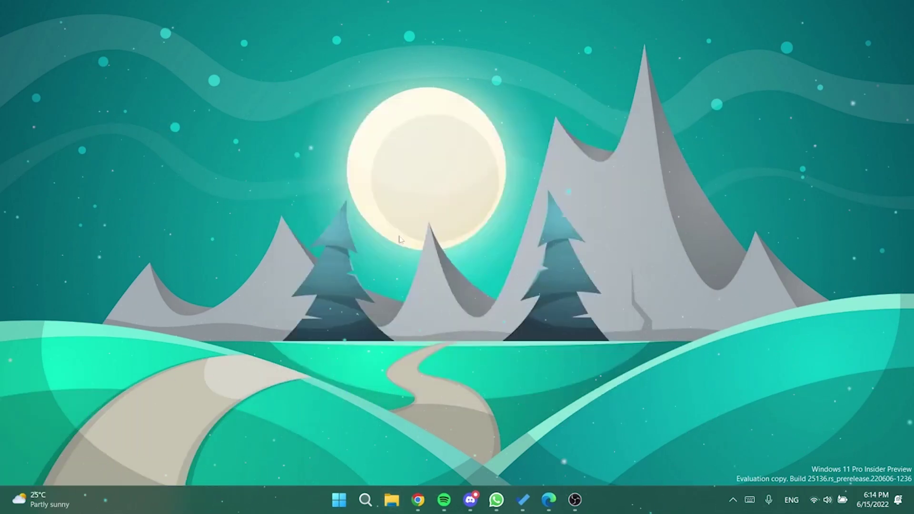
# Step: Find Command Prompt with "cmd" and run it as administrator
pyautogui.press('super')
pyautogui.write('cmd')
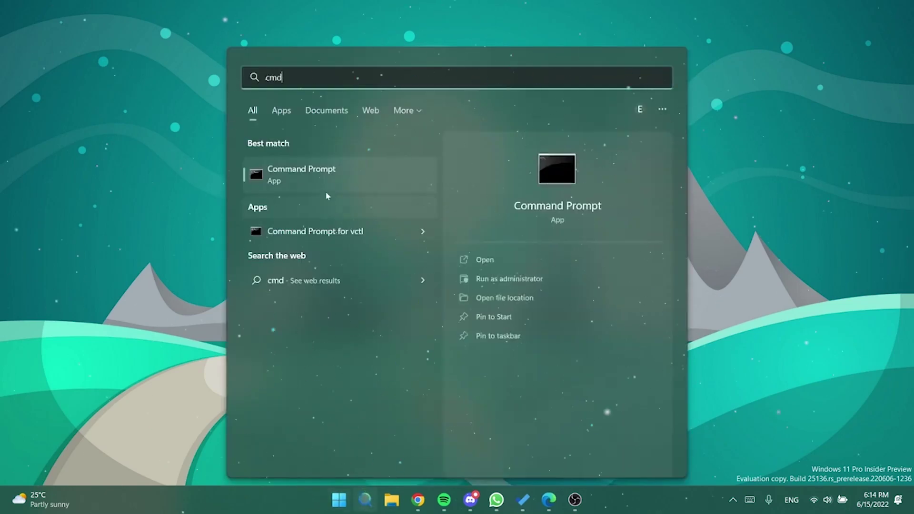
pyautogui.rightClick(316, 179)
pyautogui.click(365, 194)
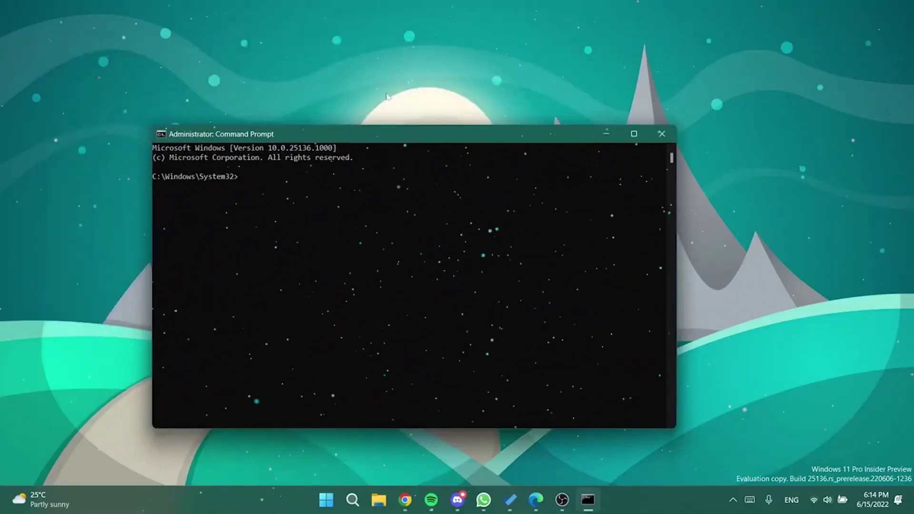
# Step: Run "vivetool addconfig 37010913 2" and close the Command Prompt
pyautogui.write('vivetool addconfig 37010913 2')
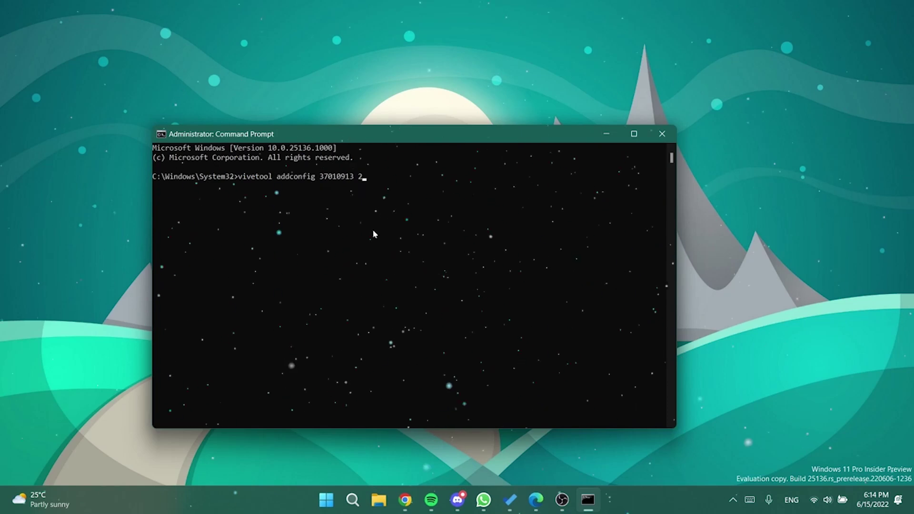
pyautogui.press('Return')
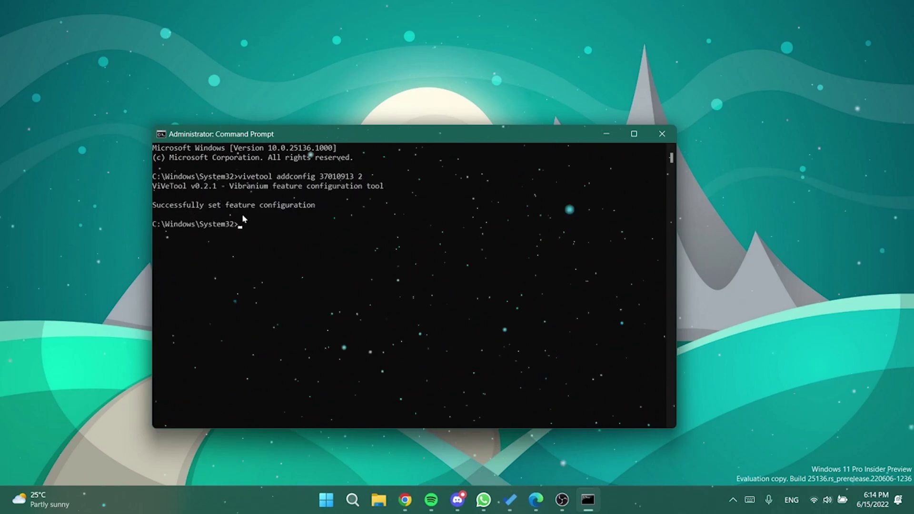
pyautogui.click(661, 135)
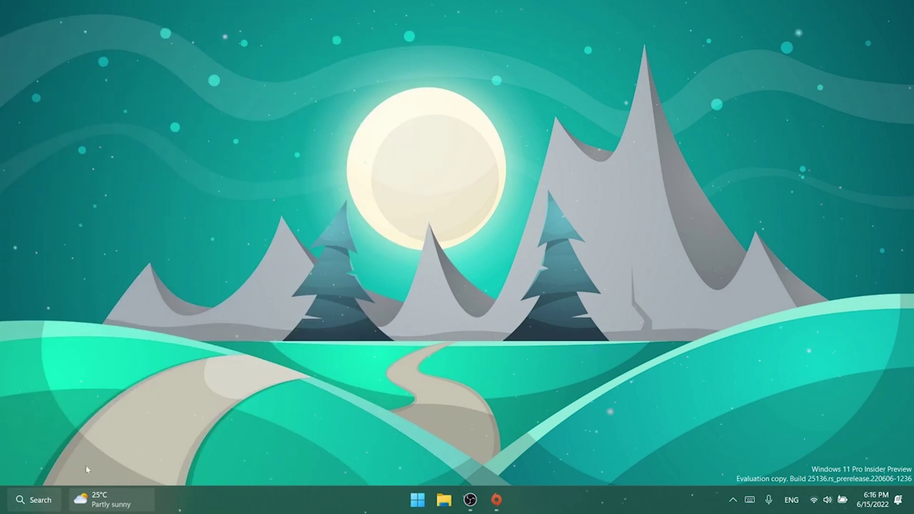
# Step: Try opening and closing Windows Search from the new Search button beside the weather widget
pyautogui.click(40, 500)
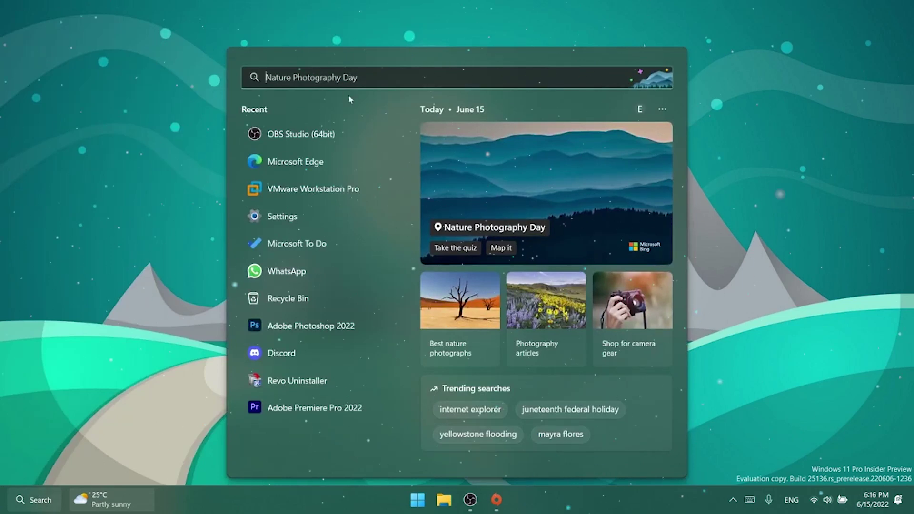
pyautogui.click(131, 221)
pyautogui.click(42, 497)
pyautogui.click(32, 500)
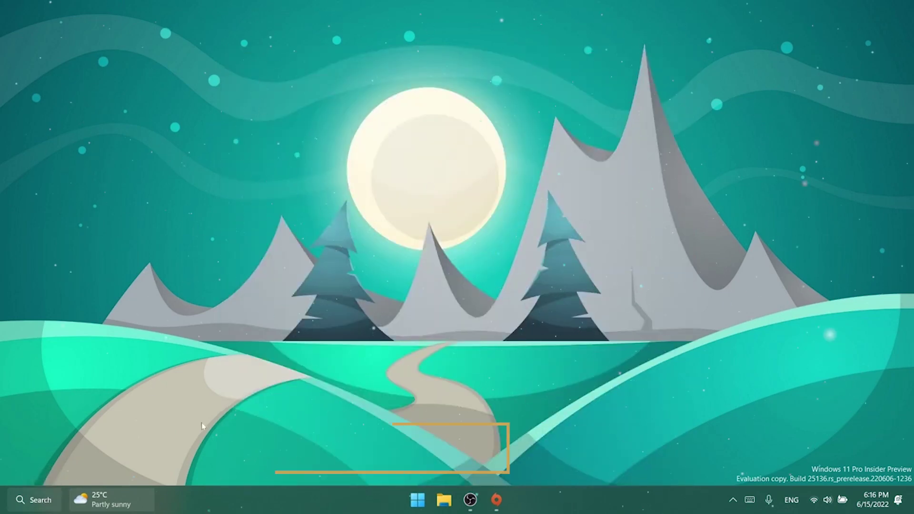
# Step: Set the taskbar alignment to Left in the taskbar settings and try the Search button there
pyautogui.rightClick(611, 508)
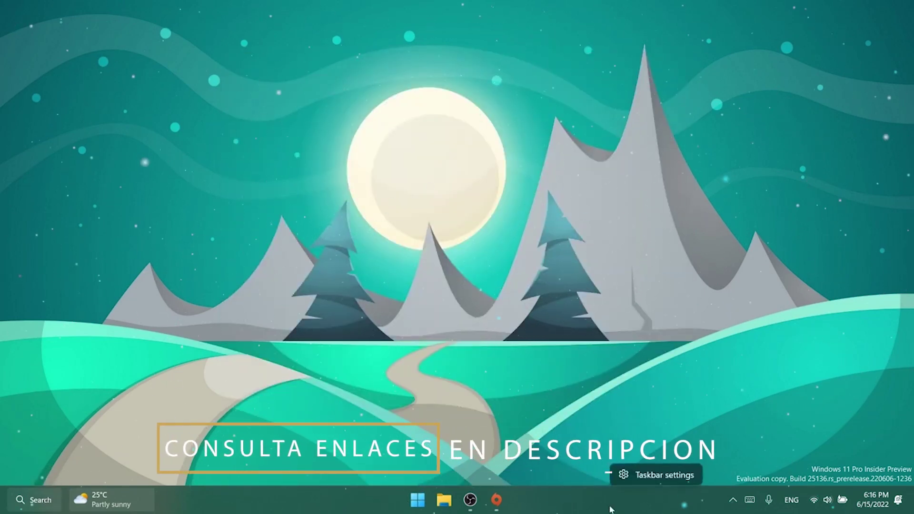
pyautogui.click(647, 477)
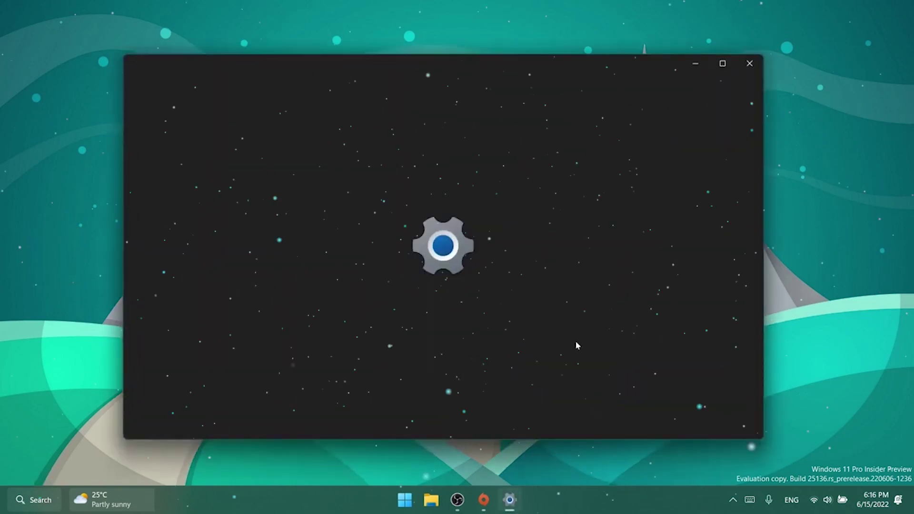
pyautogui.scroll(-4, 550, 273)
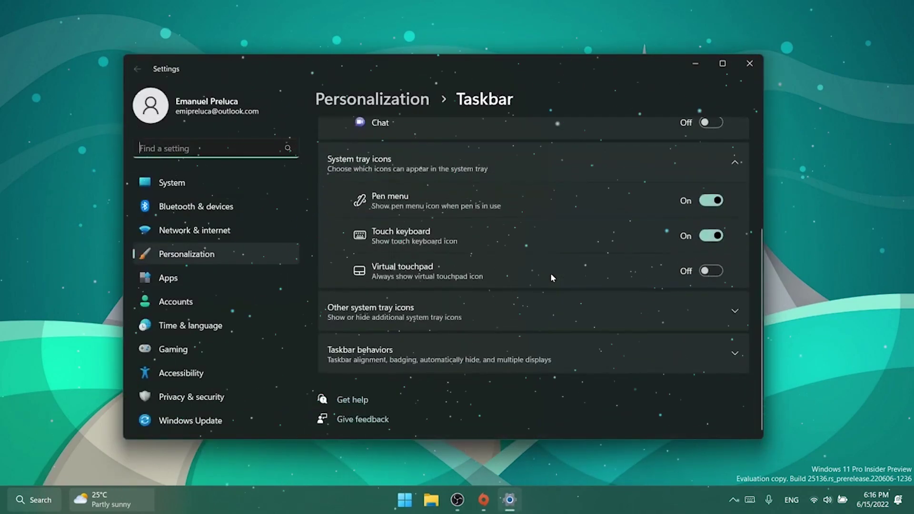
pyautogui.click(398, 351)
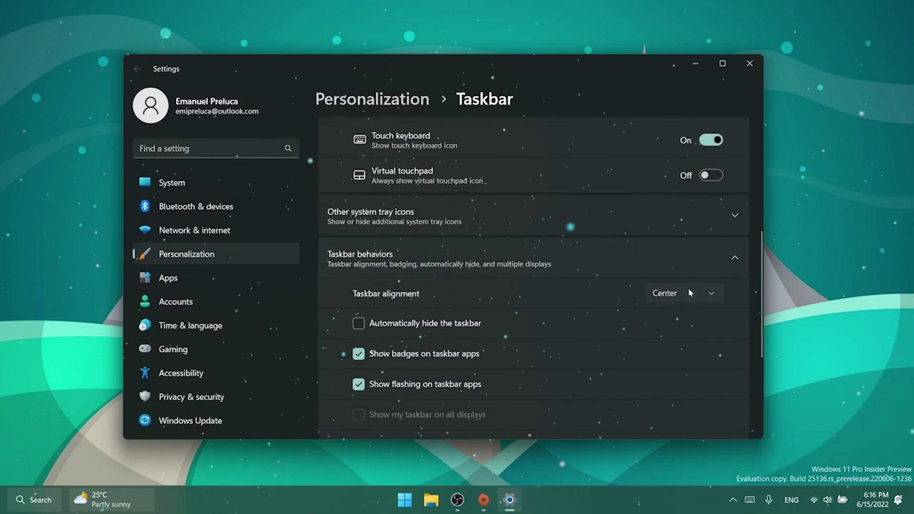
pyautogui.click(669, 271)
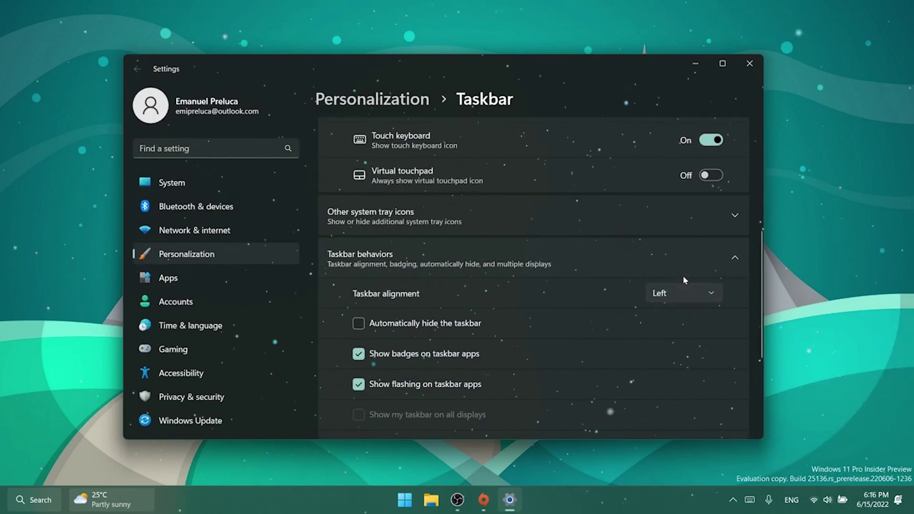
pyautogui.click(39, 508)
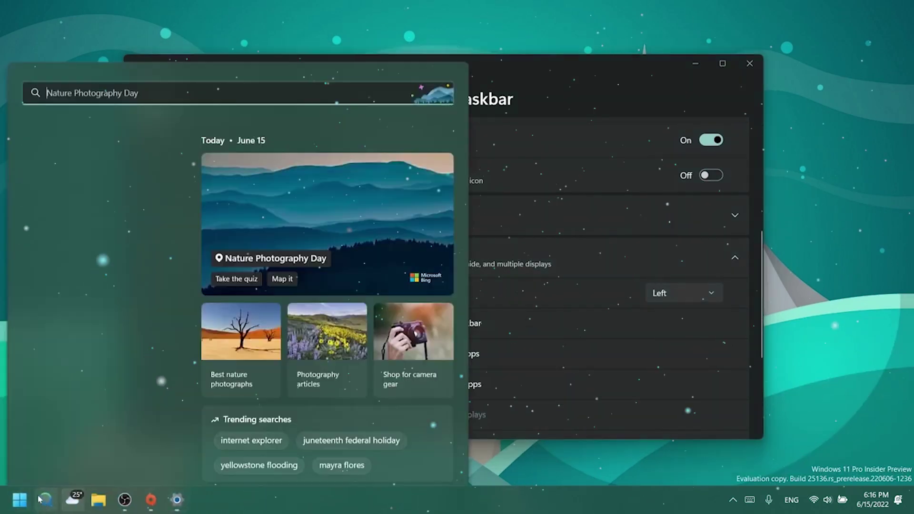
pyautogui.click(604, 401)
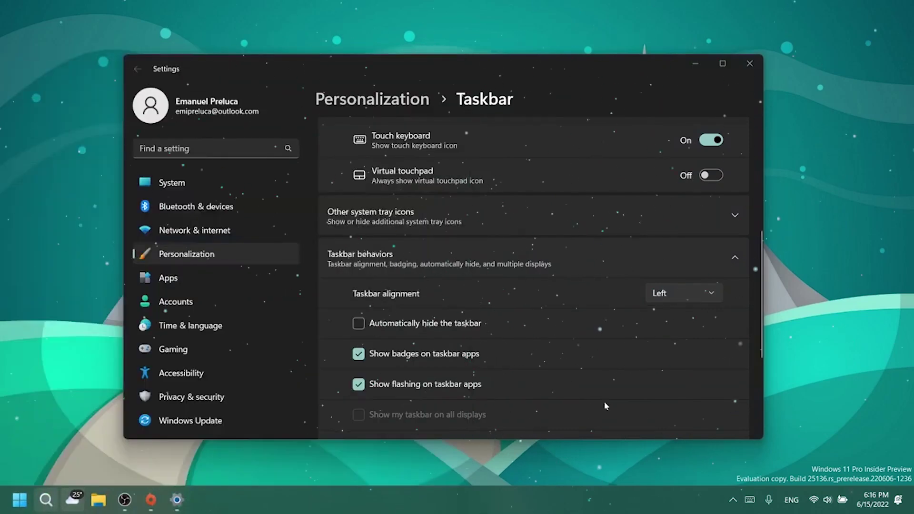
# Step: Set the taskbar alignment back to Center and close Settings
pyautogui.click(671, 292)
pyautogui.click(672, 318)
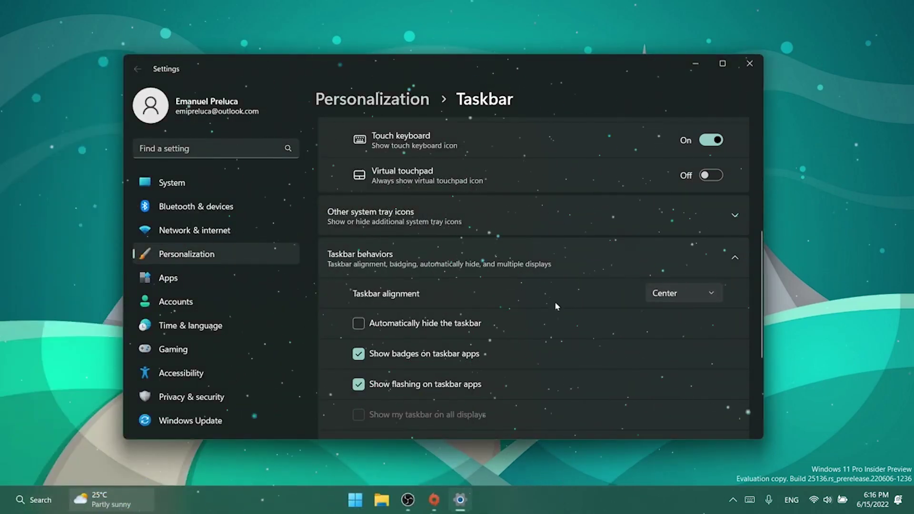
pyautogui.click(749, 63)
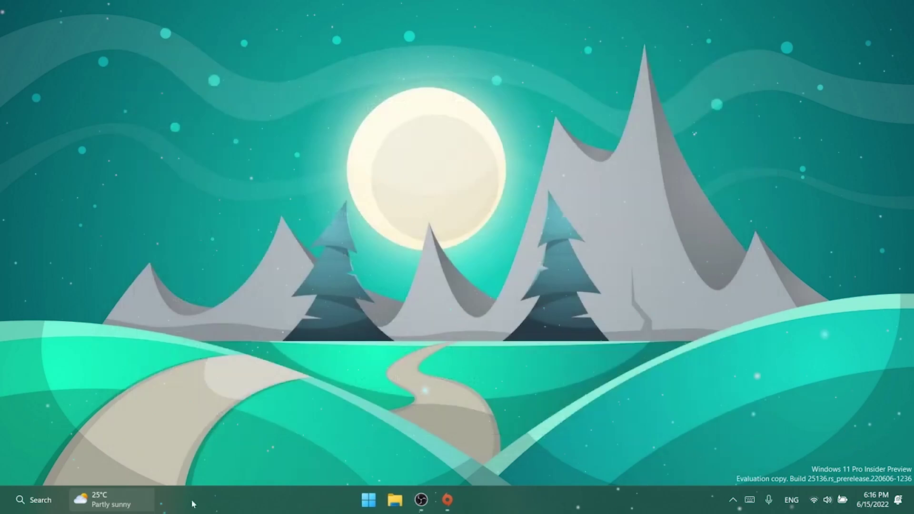